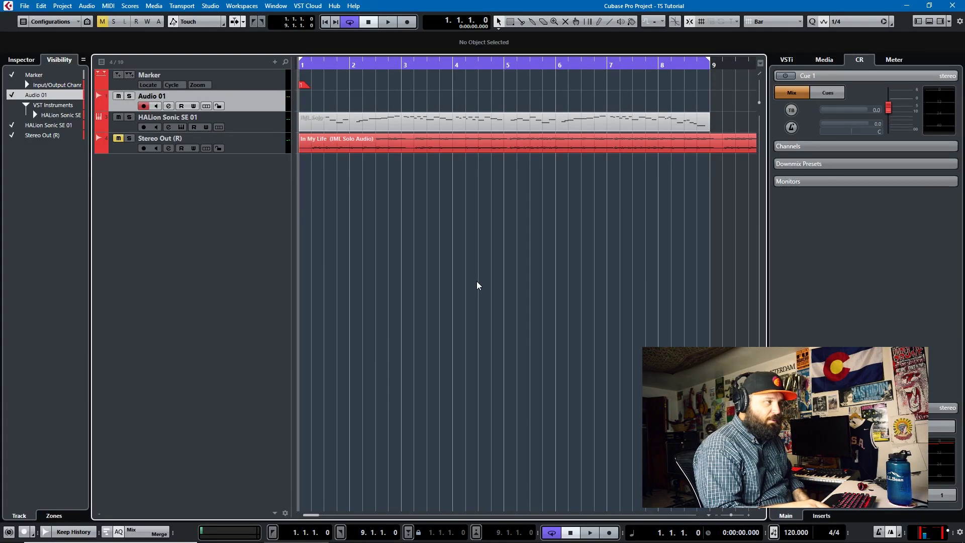
# - Record the Audio 01_10 vocal take, trim it to end at bar 5, and open it in the Sample Editor
pyautogui.press('KP_Multiply')
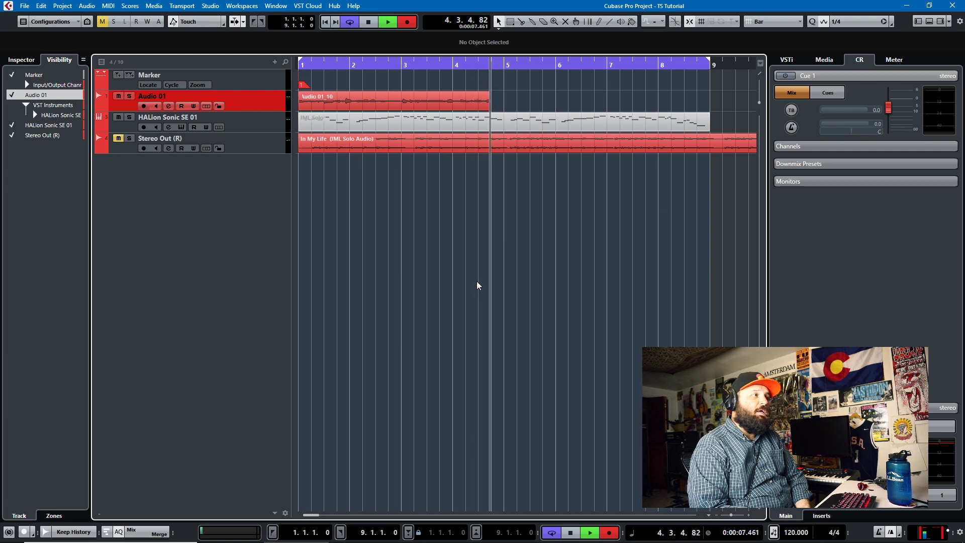
pyautogui.press('space')
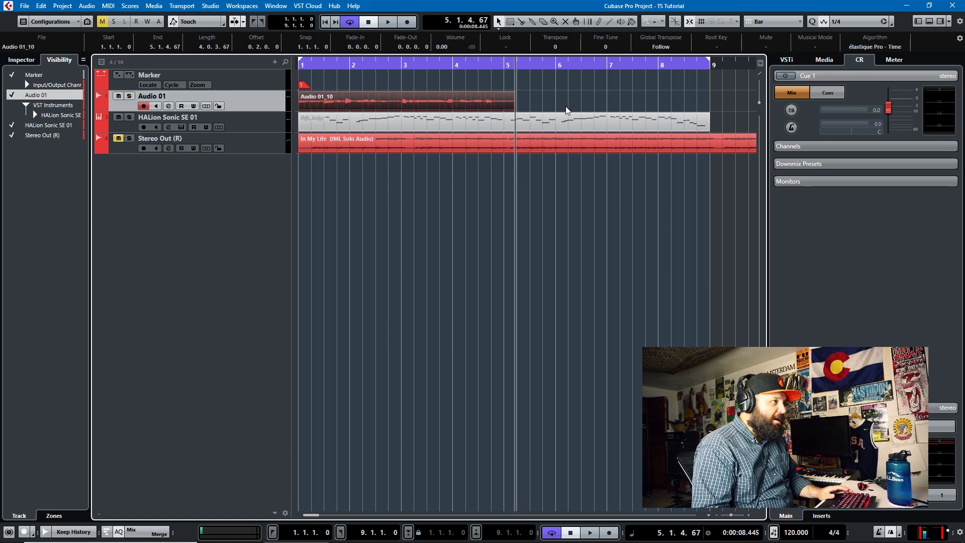
pyautogui.moveTo(513, 106); pyautogui.dragTo(504, 108)
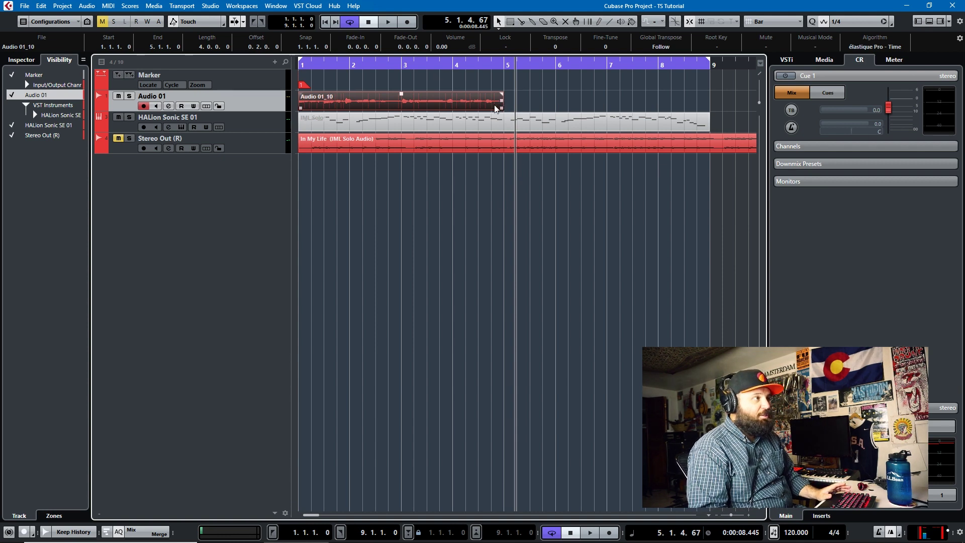
pyautogui.doubleClick(468, 102)
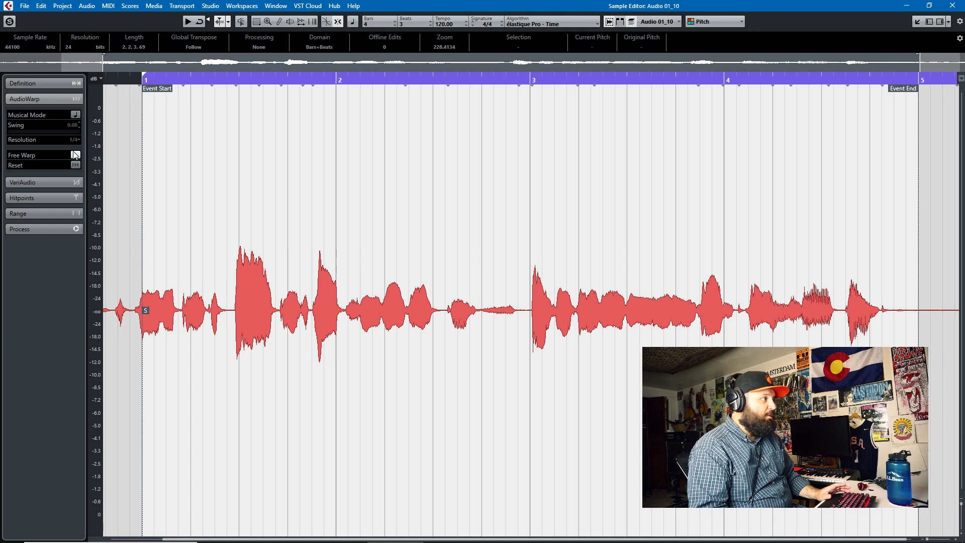
# - Turn on Free Warp, drag warp markers across the vocal transients, and play the warped result
pyautogui.click(76, 155)
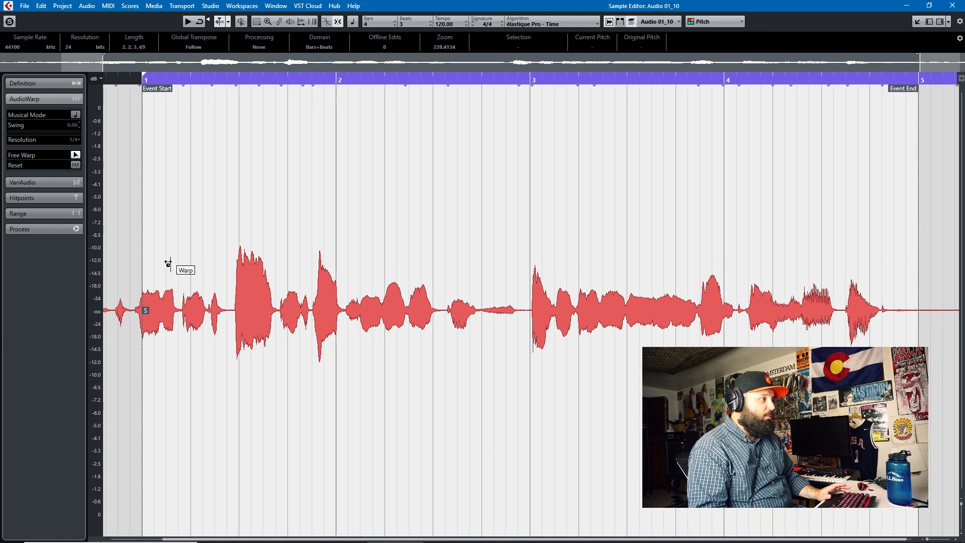
pyautogui.moveTo(233, 273); pyautogui.dragTo(348, 274)
pyautogui.moveTo(478, 273)
pyautogui.mouseDown()
pyautogui.moveTo(421, 283)
pyautogui.moveTo(523, 285)
pyautogui.mouseUp()
pyautogui.moveTo(704, 274); pyautogui.dragTo(778, 270)
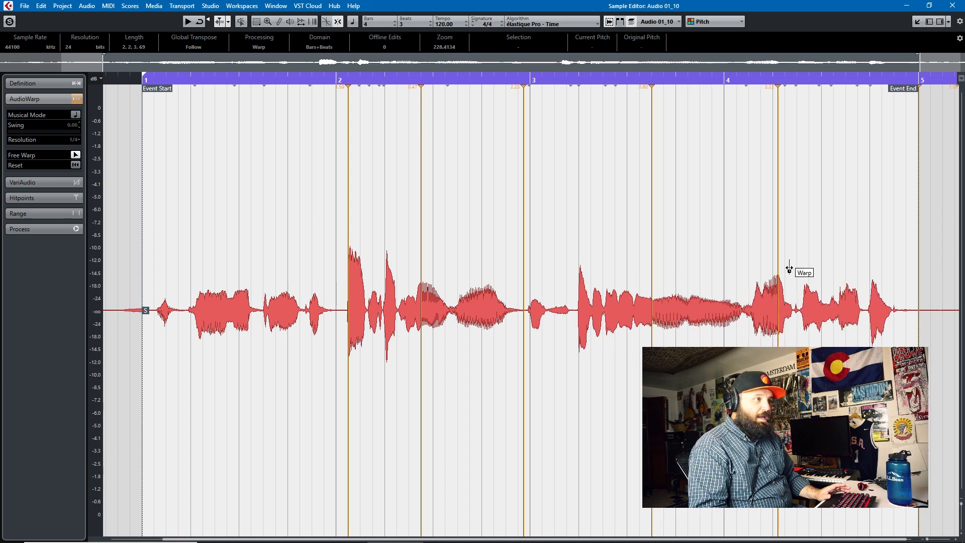
pyautogui.moveTo(855, 270); pyautogui.dragTo(829, 269)
pyautogui.hscroll(-2, 683, 257)
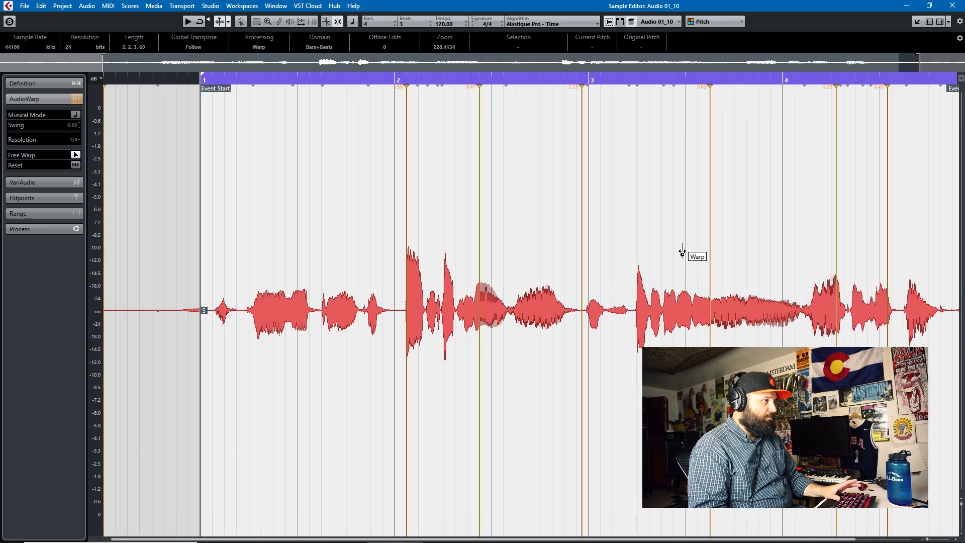
pyautogui.press('space')
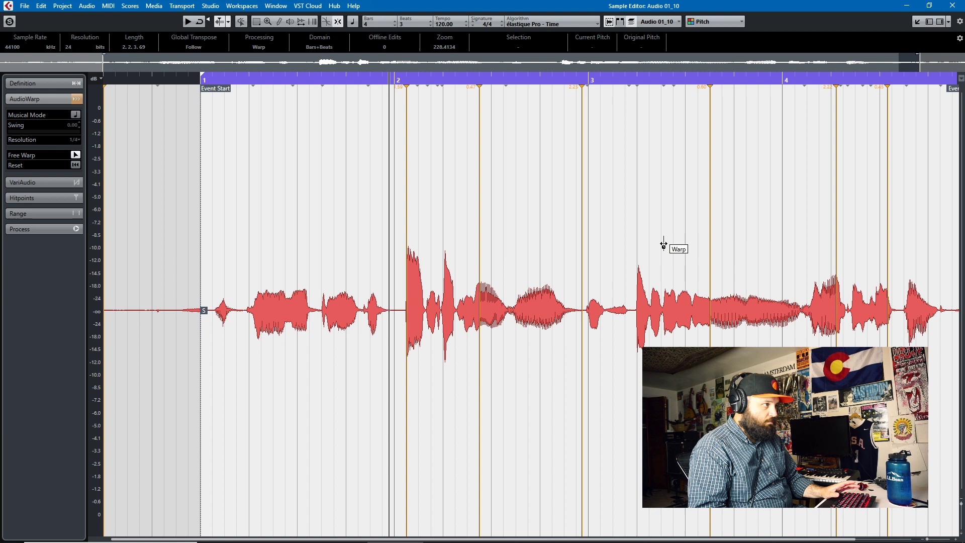
pyautogui.hscroll(2, 663, 245)
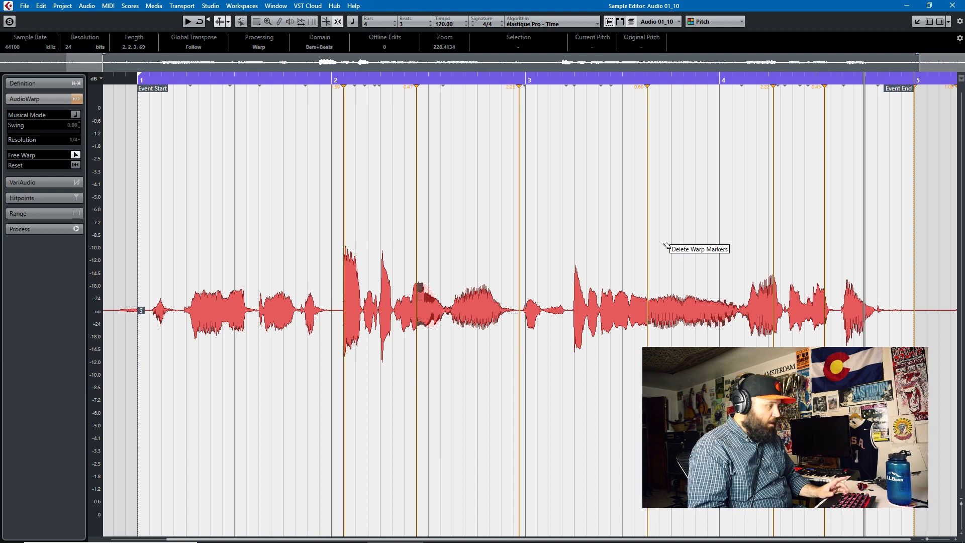
# - Undo the warp markers so the vocal is unwarped, and close the Sample Editor
pyautogui.hotkey('ctrl', 'z')
pyautogui.hotkey('ctrl', 'z')
pyautogui.hotkey('ctrl', 'z')
pyautogui.hotkey('ctrl', 'z')
pyautogui.hotkey('ctrl', 'z')
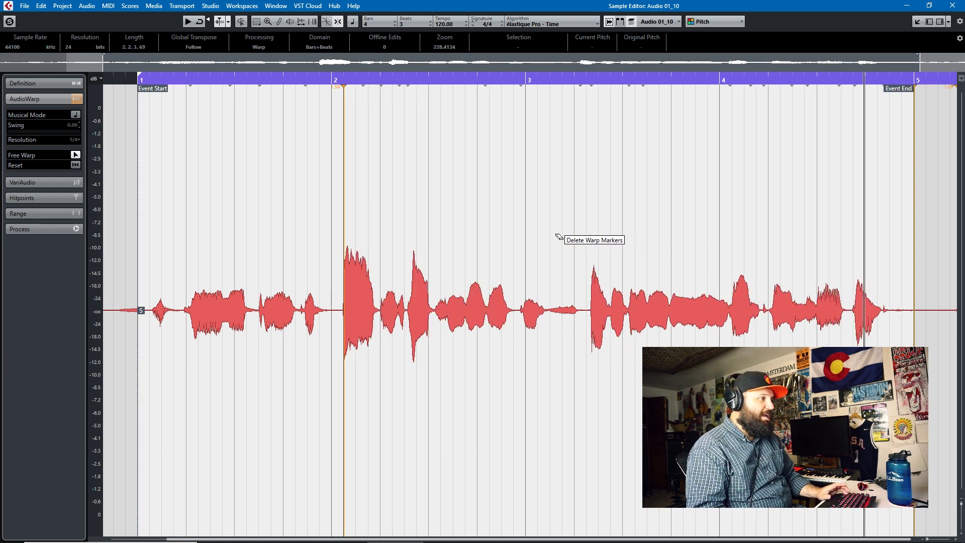
pyautogui.hotkey('ctrl', 'z')
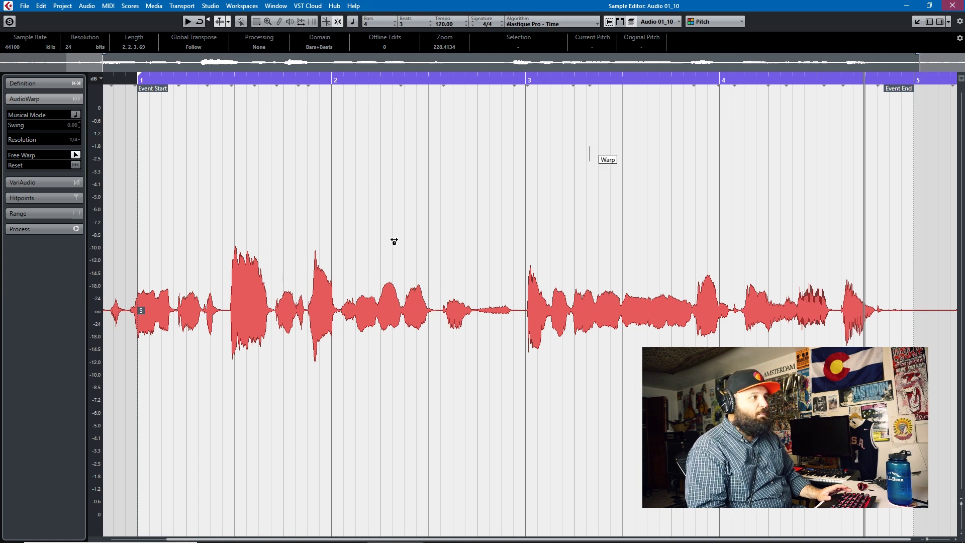
pyautogui.click(952, 5)
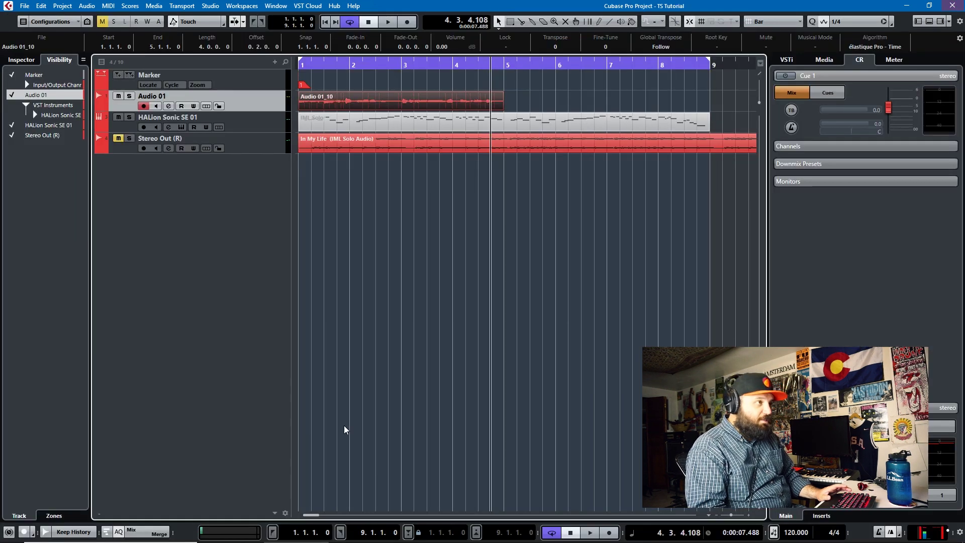
pyautogui.click(950, 21)
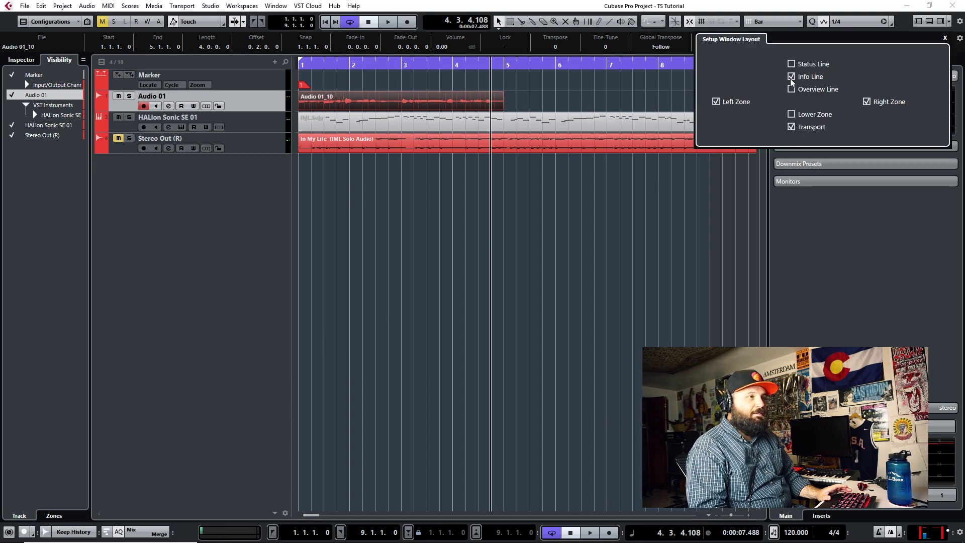
pyautogui.click(953, 26)
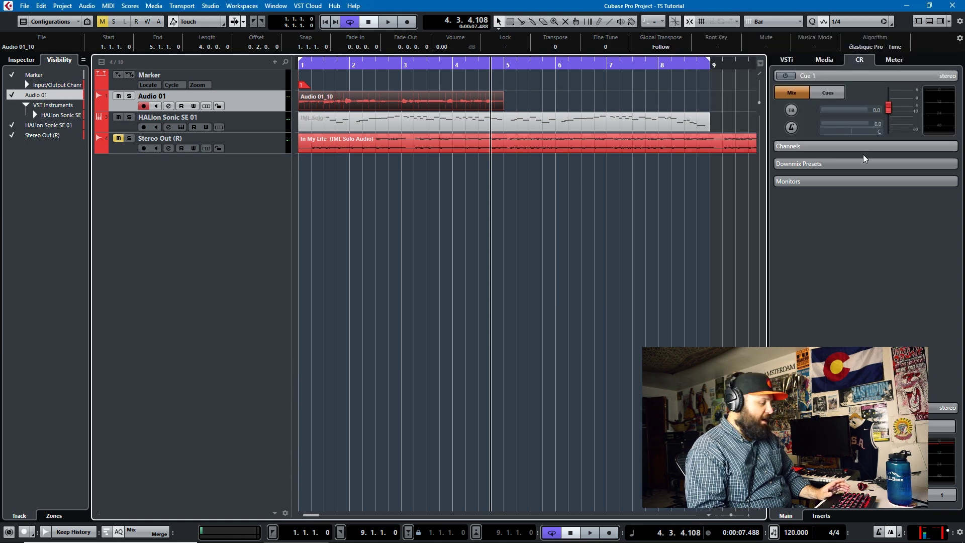
pyautogui.hotkey('ctrl', 'i')
pyautogui.hotkey('ctrl', 'i')
pyautogui.hotkey('ctrl', 'i')
pyautogui.hotkey('ctrl', 'i')
pyautogui.hotkey('ctrl', 'i')
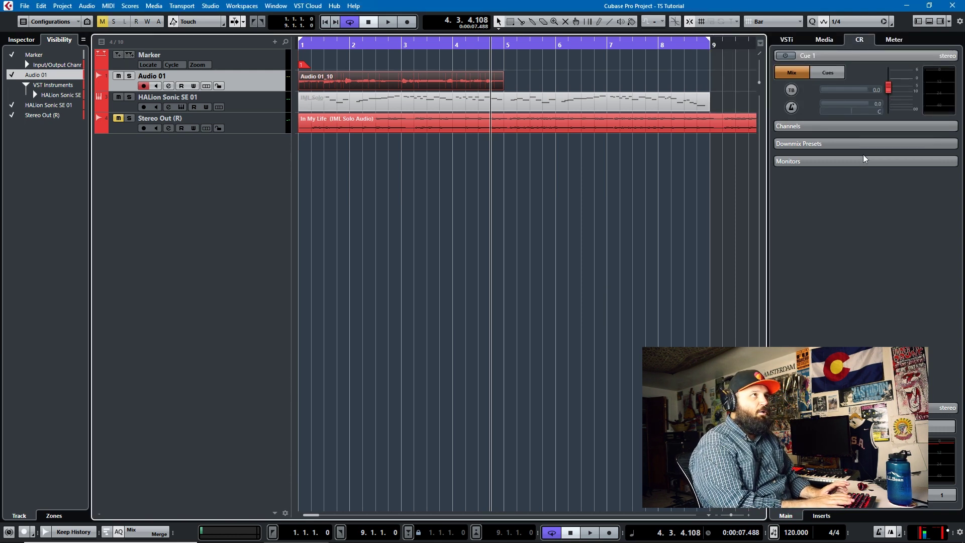
pyautogui.hotkey('ctrl', 'i')
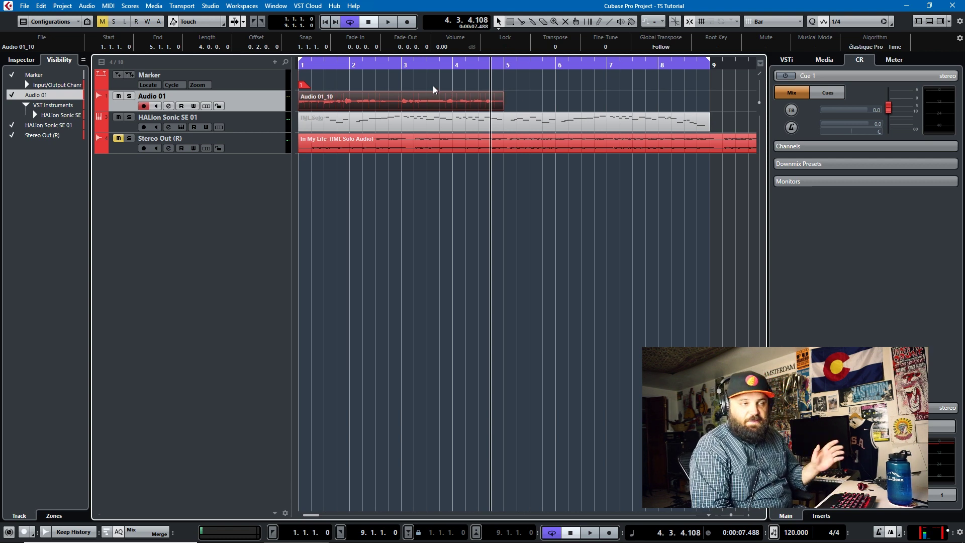
# - Set the Object Selection tool to Sizing Applies Time Stretch
pyautogui.click(498, 22)
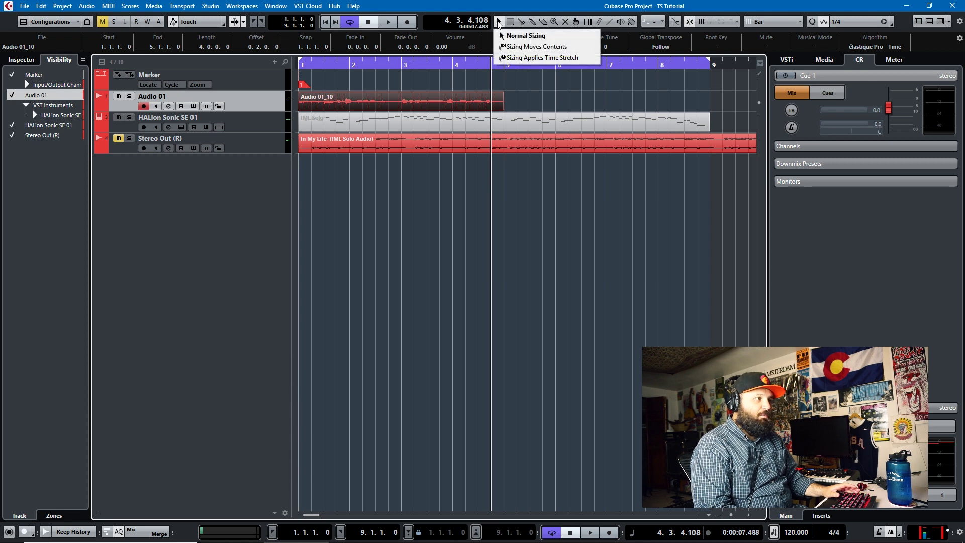
pyautogui.click(529, 58)
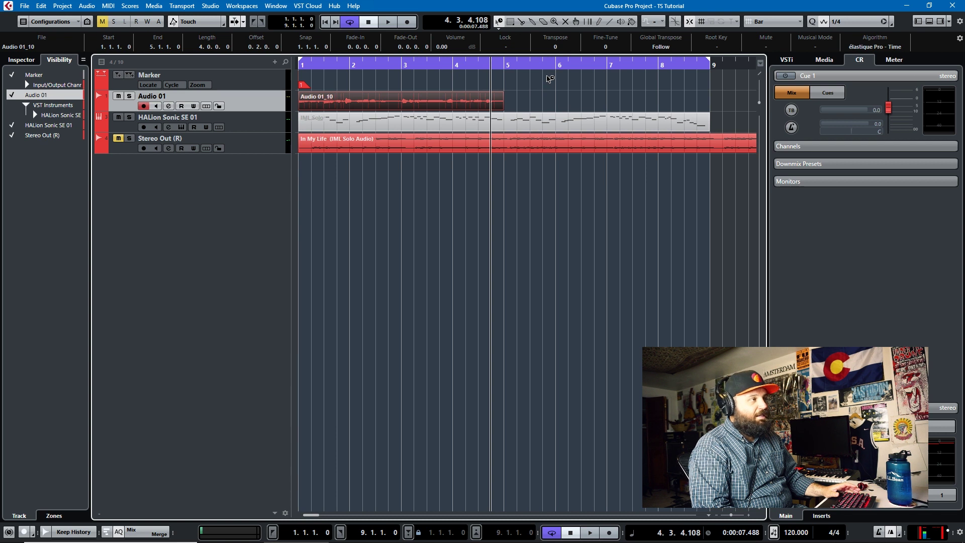
pyautogui.press('1')
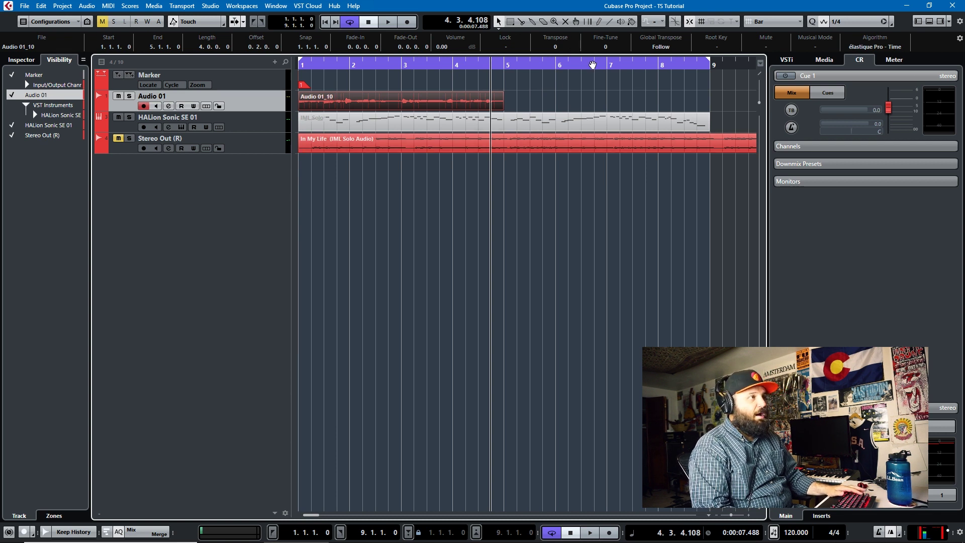
pyautogui.press('1')
pyautogui.press('1')
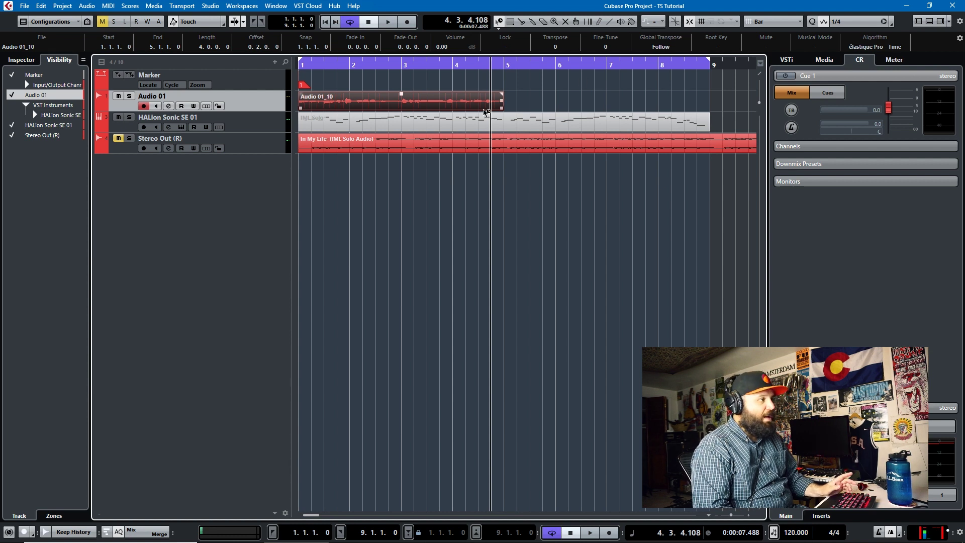
# - Play the project from the start to audition the vocal, then stop
pyautogui.press('Home')
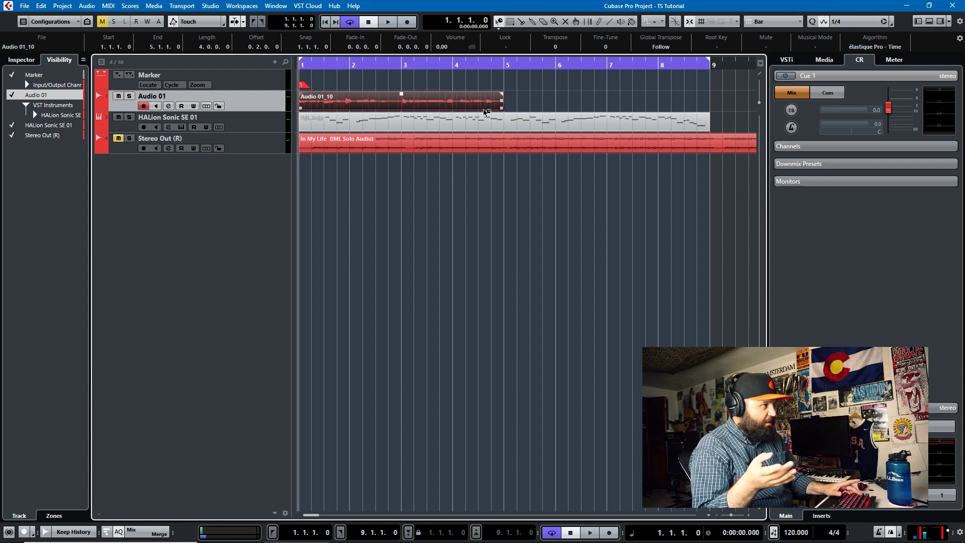
pyautogui.press('space')
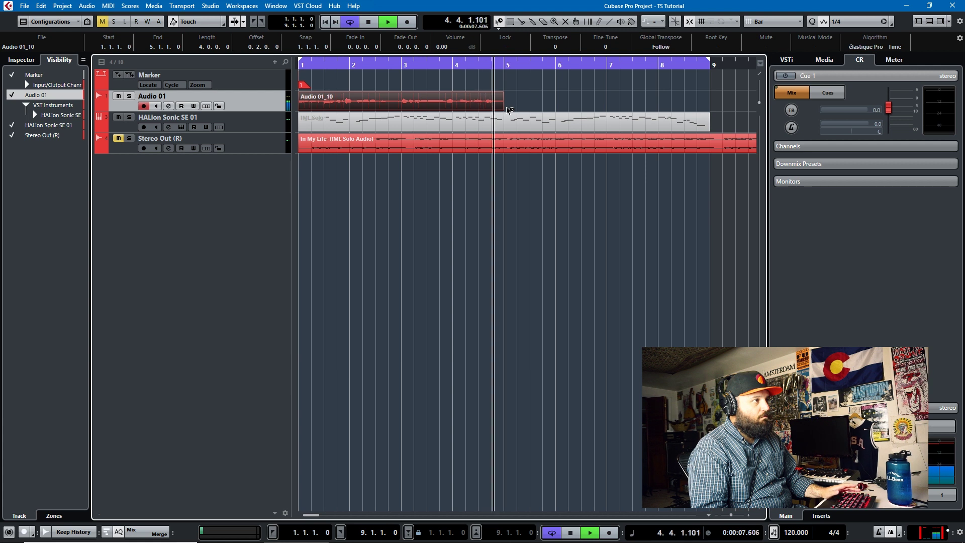
pyautogui.press('space')
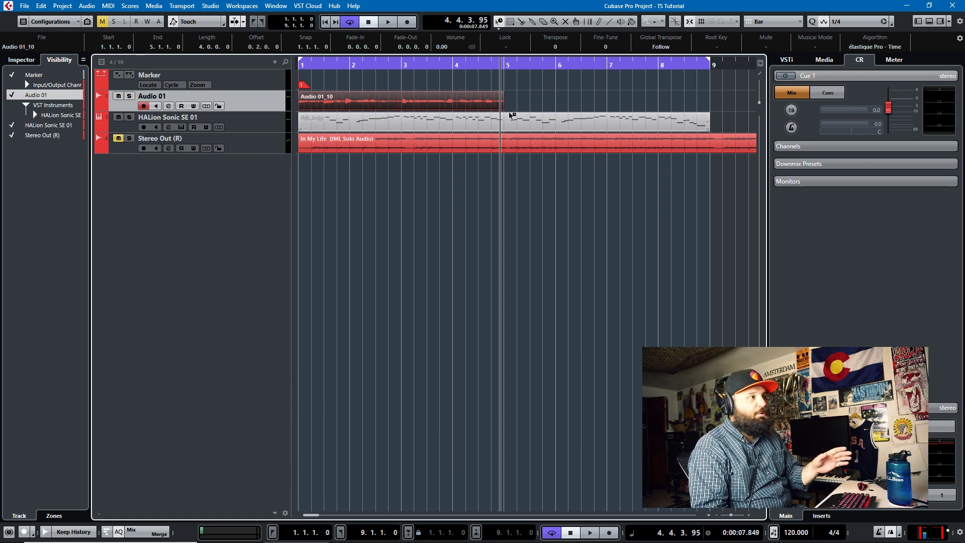
pyautogui.moveTo(502, 110)
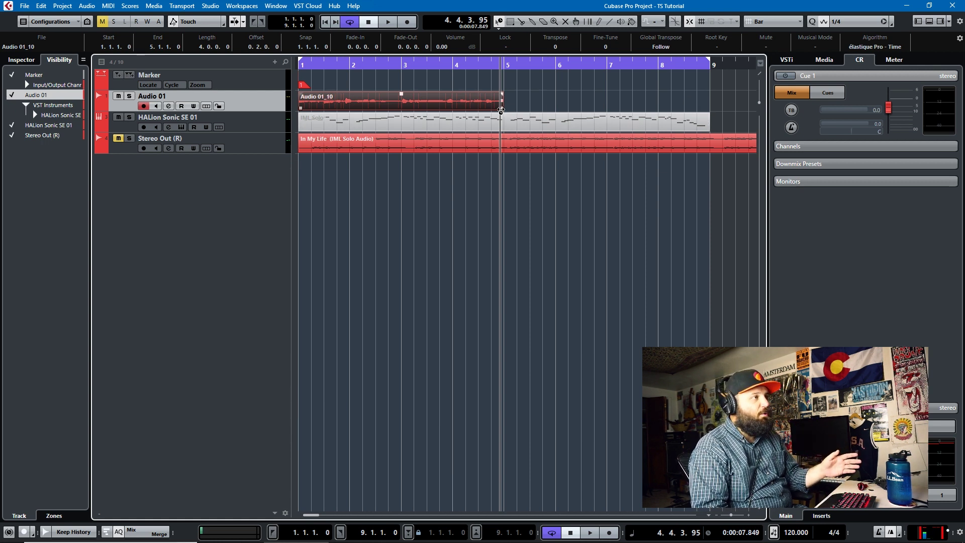
# - Time-stretch the vocal event to end at bar 9, an 8.0.0.0 length, and play it from the start
pyautogui.moveTo(501, 111); pyautogui.dragTo(698, 115)
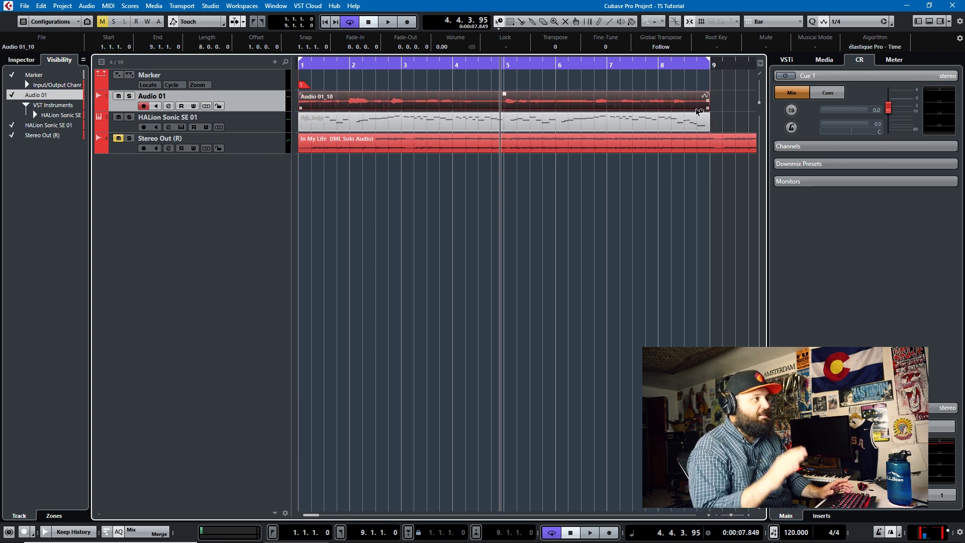
pyautogui.press('Home')
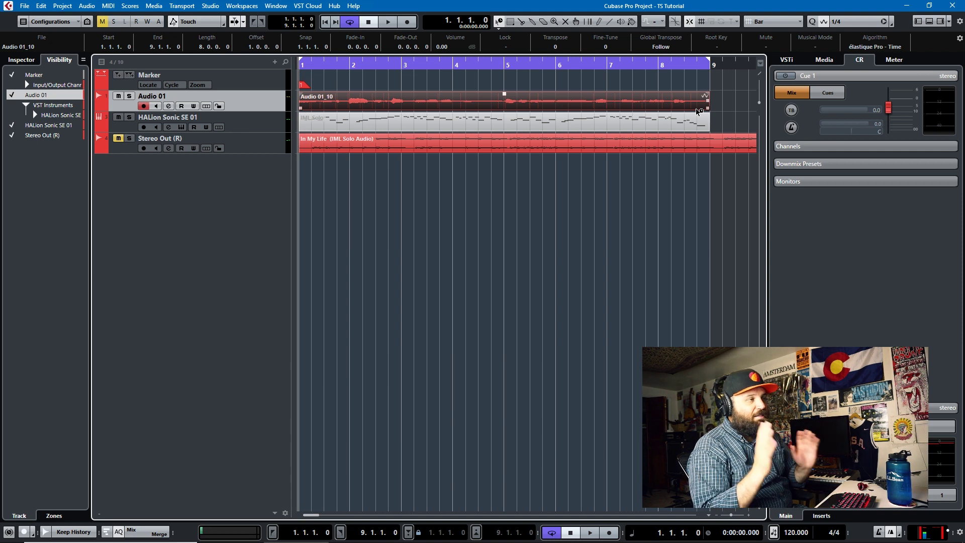
pyautogui.press('space')
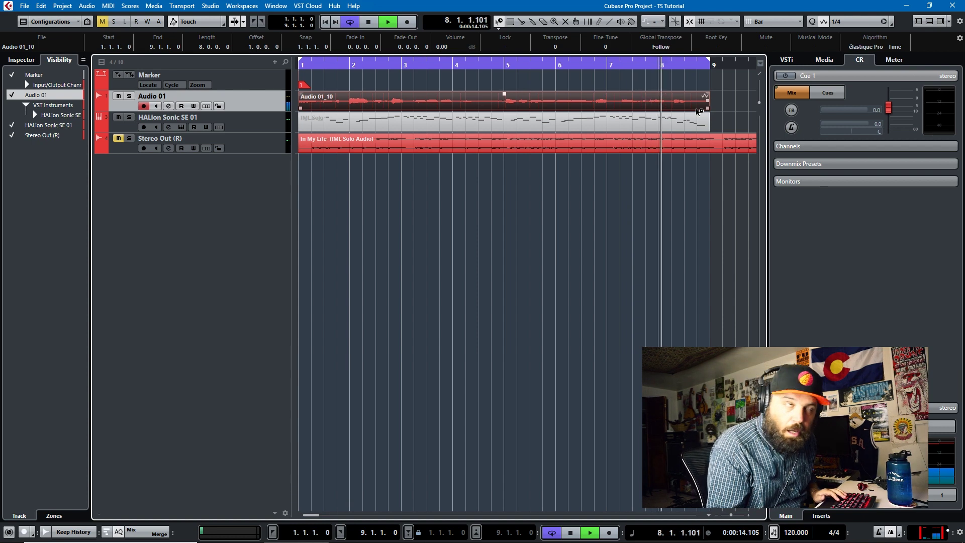
# - Change the stretched vocal's algorithm from Time to élastique Pro - Pitch and audition it
pyautogui.press('space')
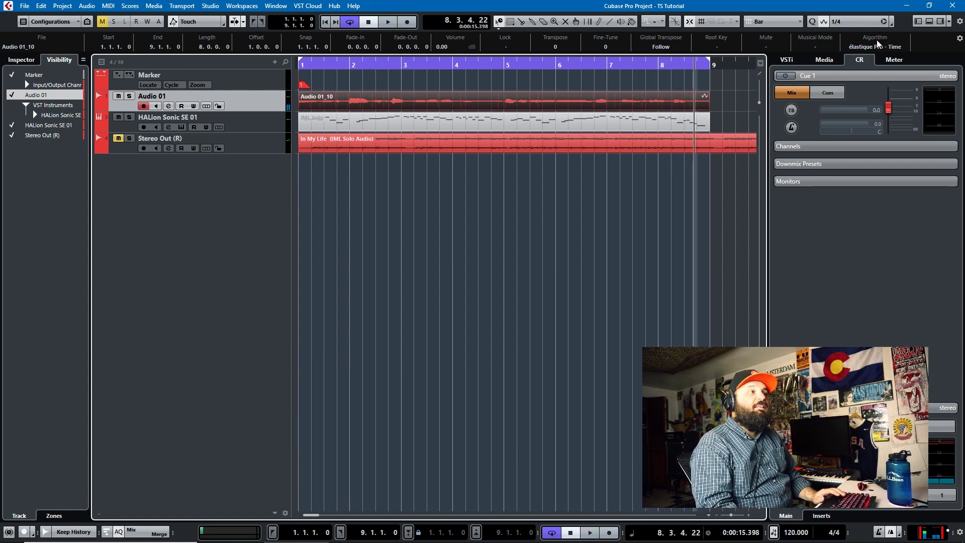
pyautogui.click(877, 43)
pyautogui.moveTo(874, 55)
pyautogui.click(755, 69)
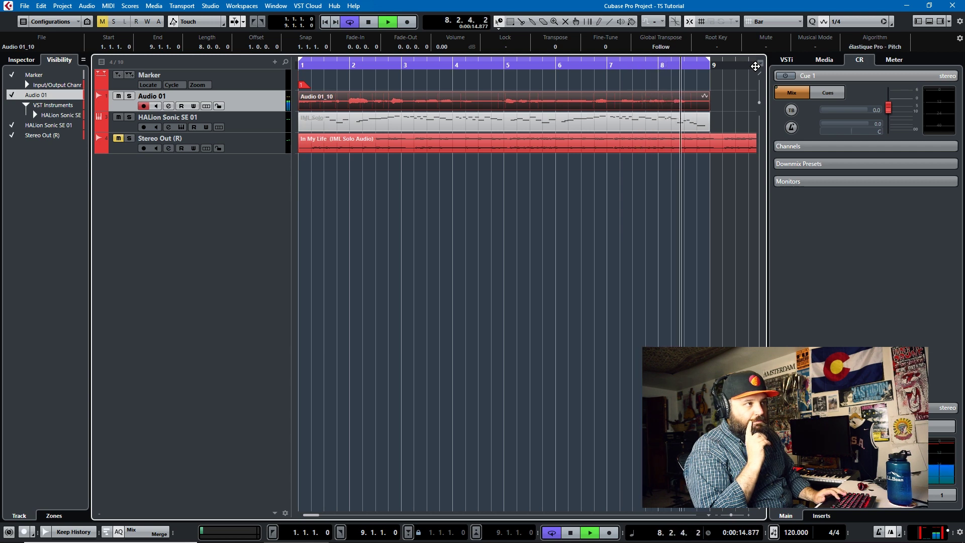
pyautogui.press('space')
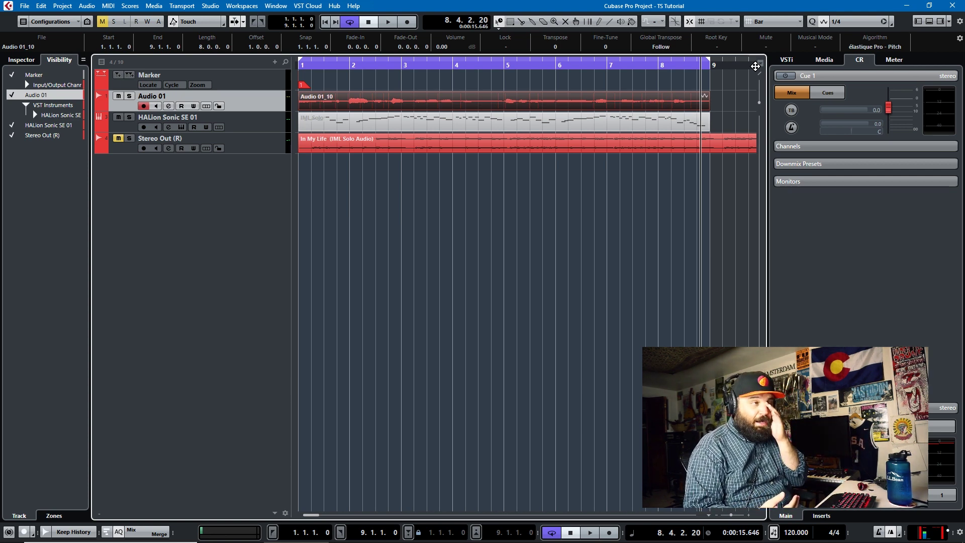
# - Apply élastique Pro - Tape to the stretched vocal and listen to it through
pyautogui.click(880, 47)
pyautogui.moveTo(879, 59)
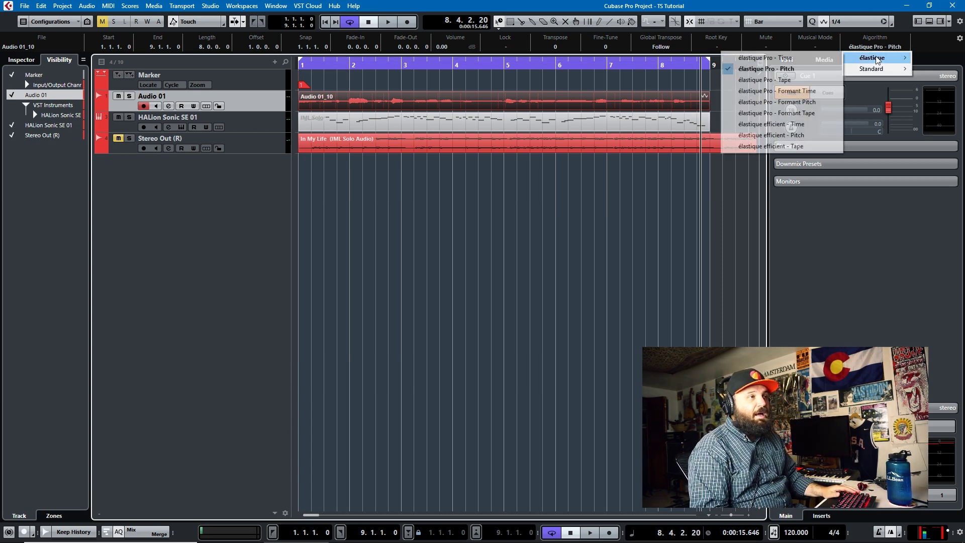
pyautogui.click(788, 82)
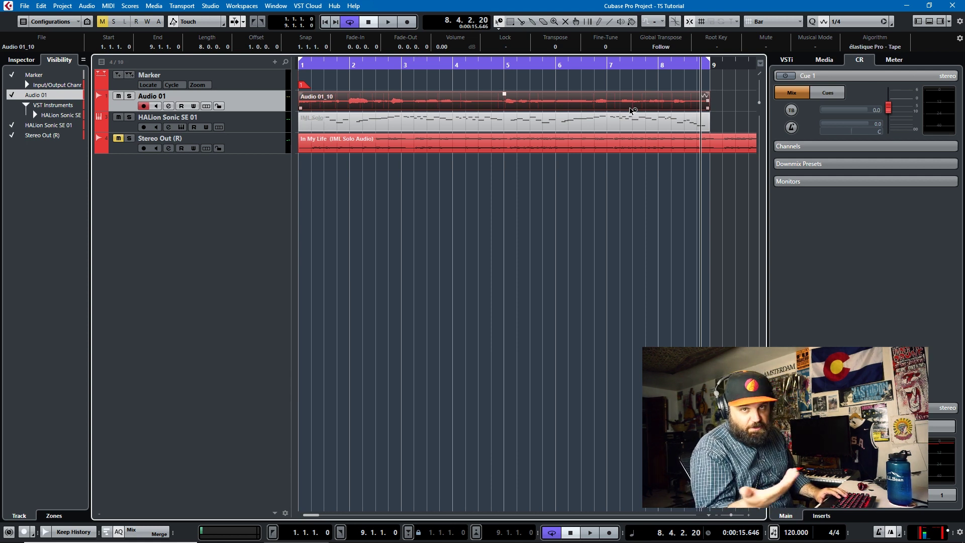
pyautogui.press('space')
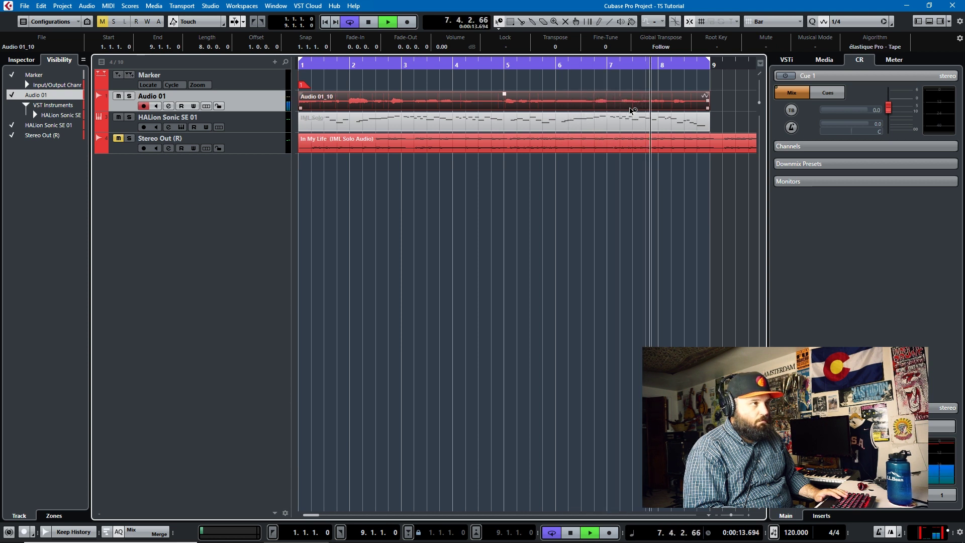
pyautogui.press('space')
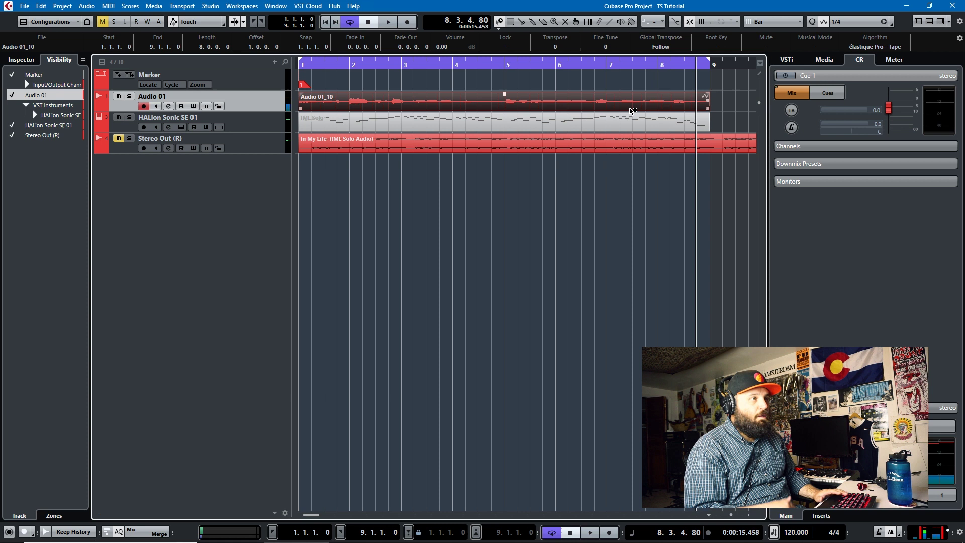
# - Pick élastique Pro - Formant Time for the vocal and start playback
pyautogui.moveTo(885, 59)
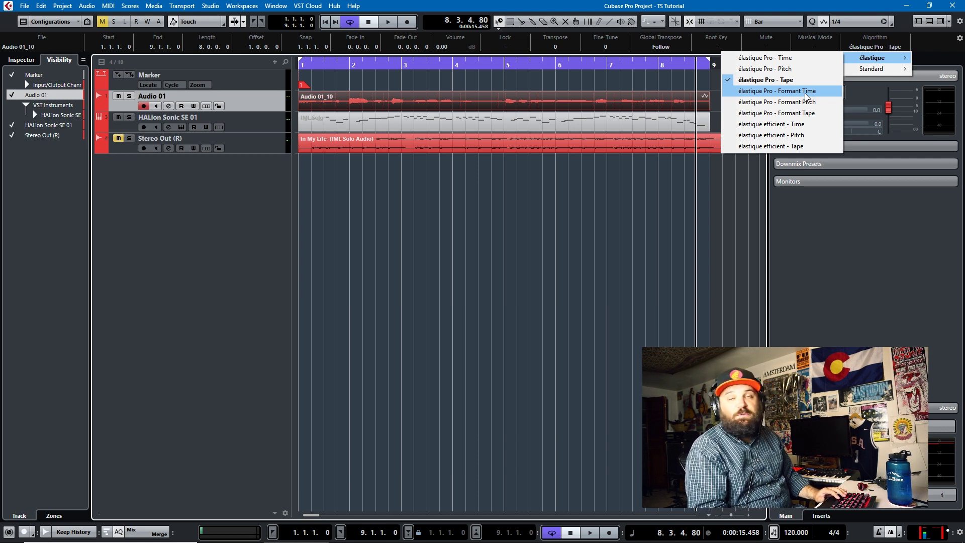
pyautogui.click(806, 93)
pyautogui.press('space')
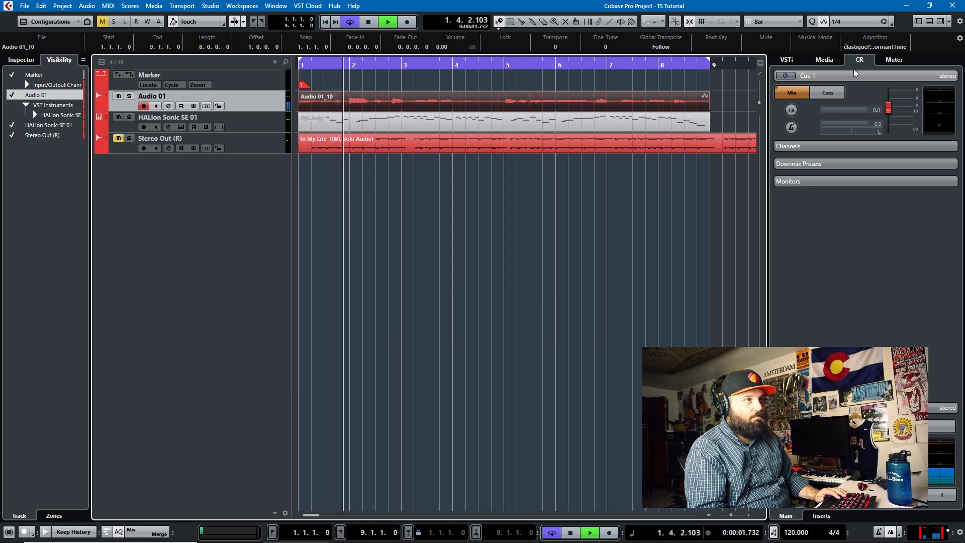
# - Choose élastique Pro - Formant Pitch for the stretched vocal while it plays
pyautogui.click(880, 47)
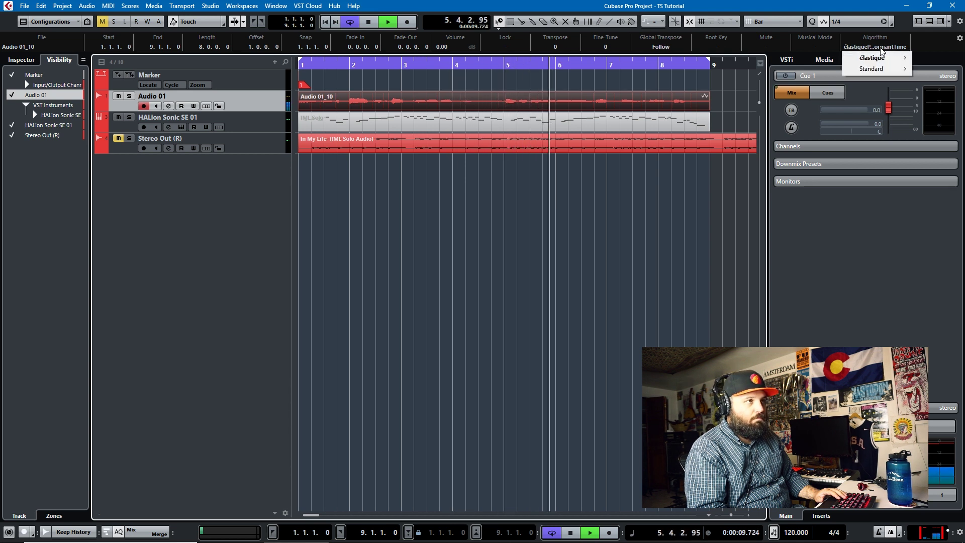
pyautogui.moveTo(877, 58)
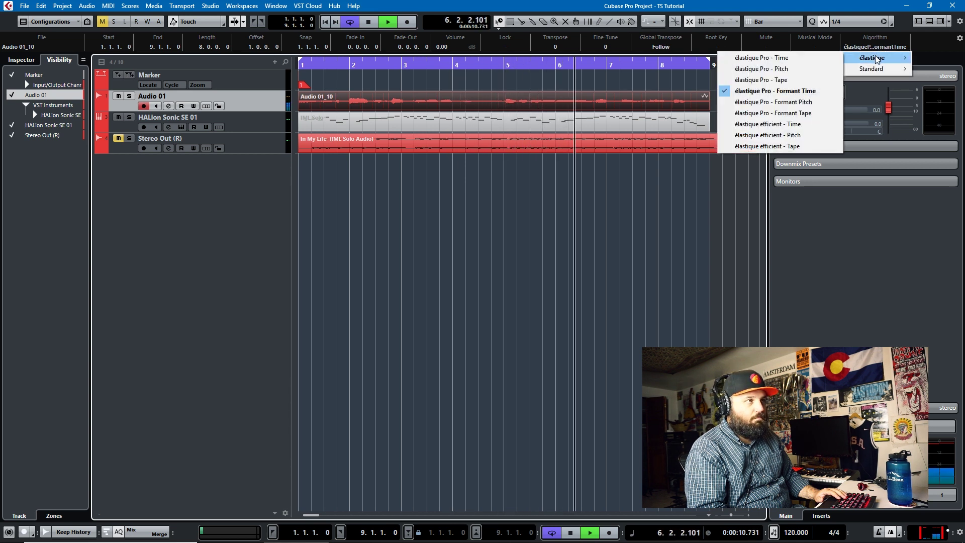
pyautogui.click(807, 102)
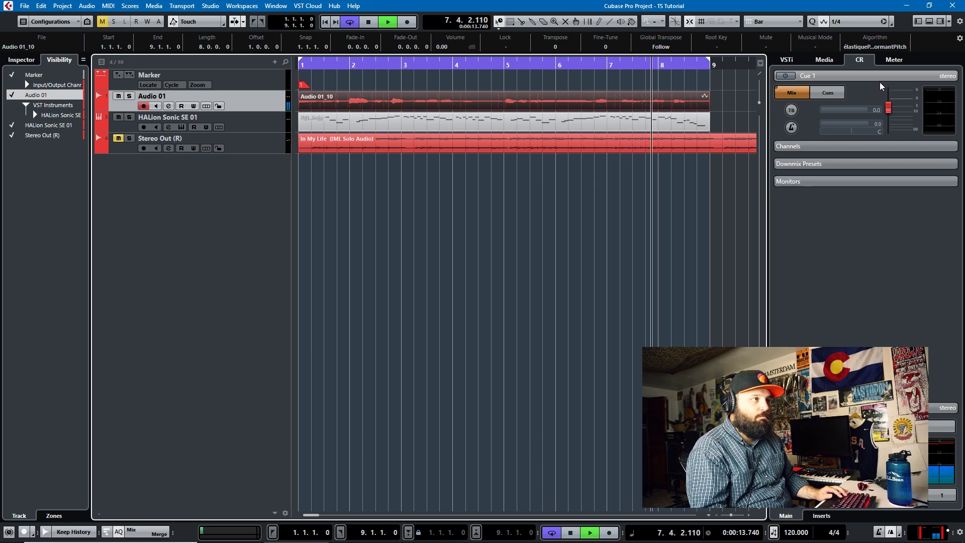
# - Apply élastique Pro - Formant Tape to the vocal, then play and stop near bar 8
pyautogui.press('space')
pyautogui.click(884, 46)
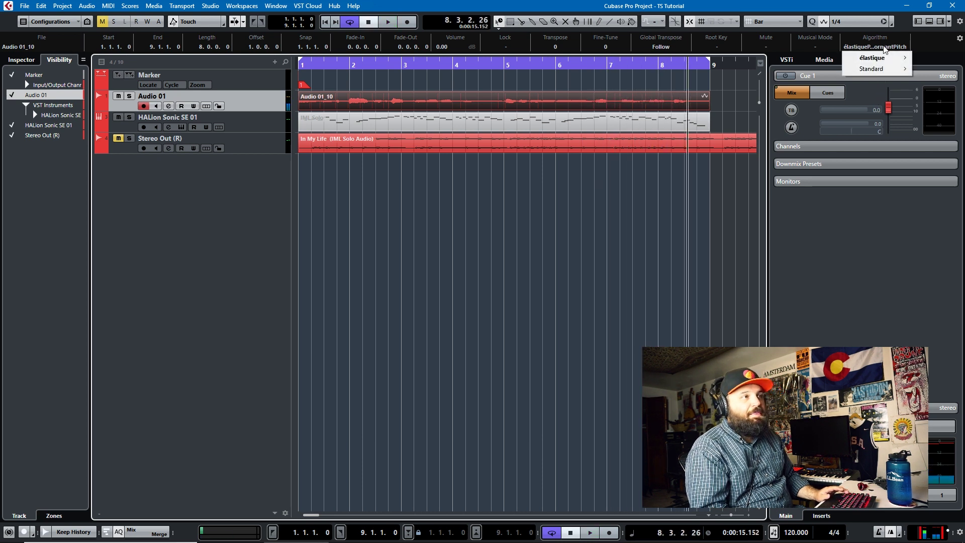
pyautogui.moveTo(885, 57)
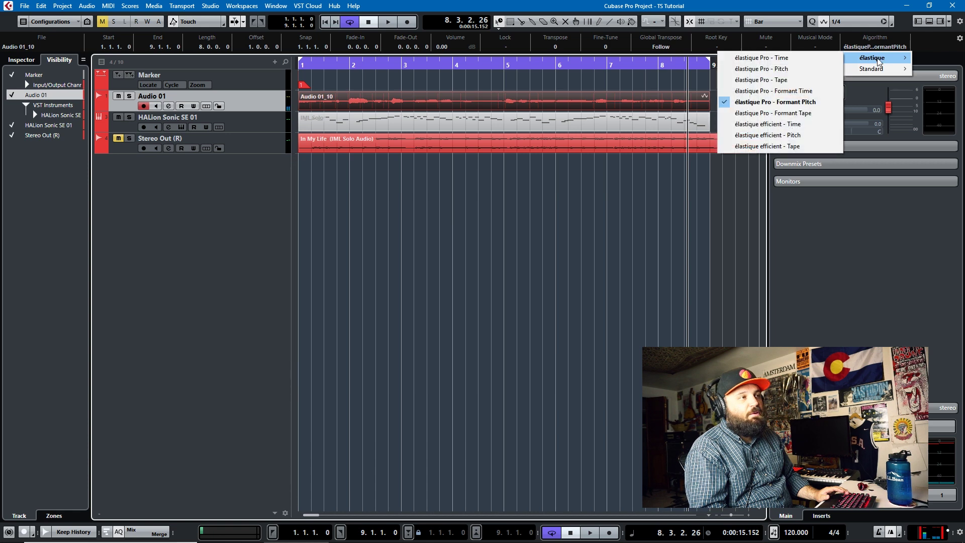
pyautogui.click(812, 114)
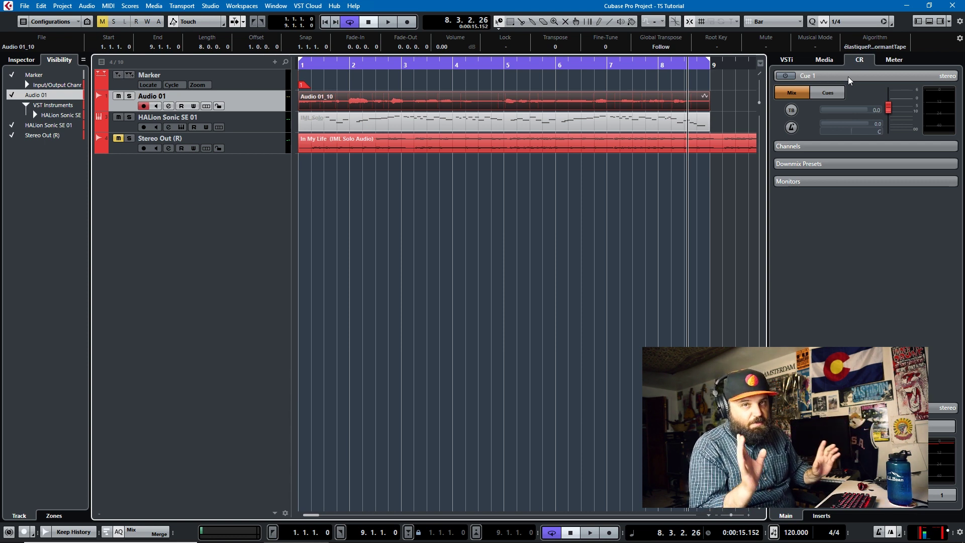
pyautogui.press('space')
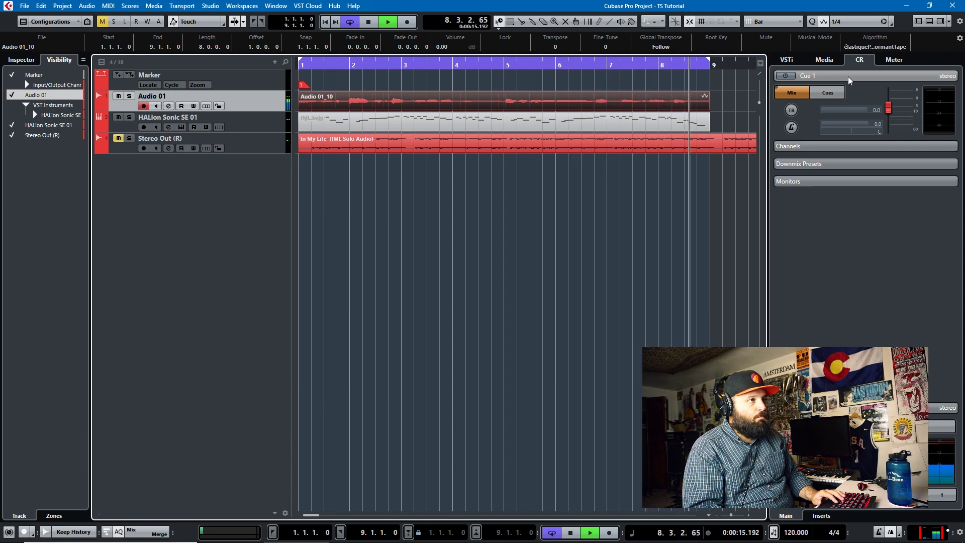
pyautogui.press('space')
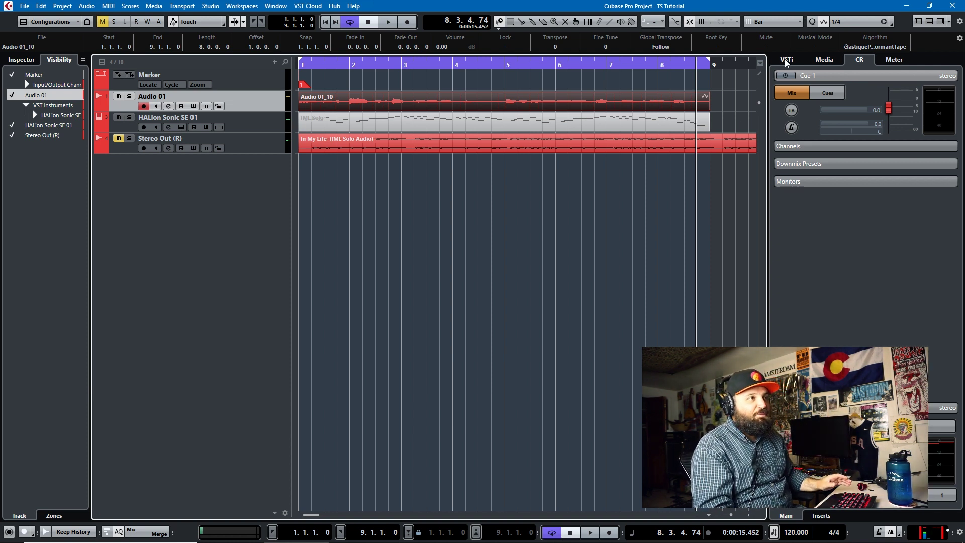
pyautogui.moveTo(873, 58)
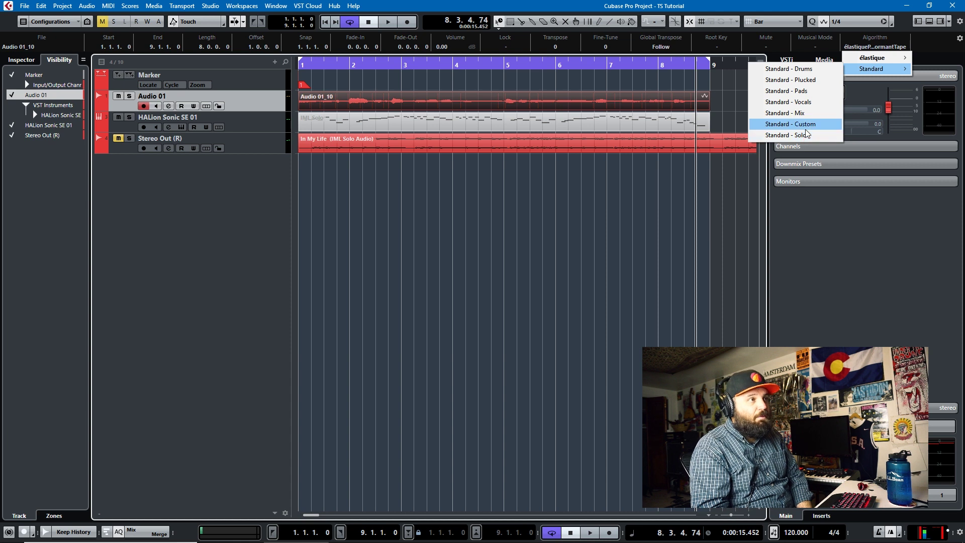
# - Audition the vocal with Standard - Drums, then with Standard - Plucked
pyautogui.click(808, 68)
pyautogui.press('space')
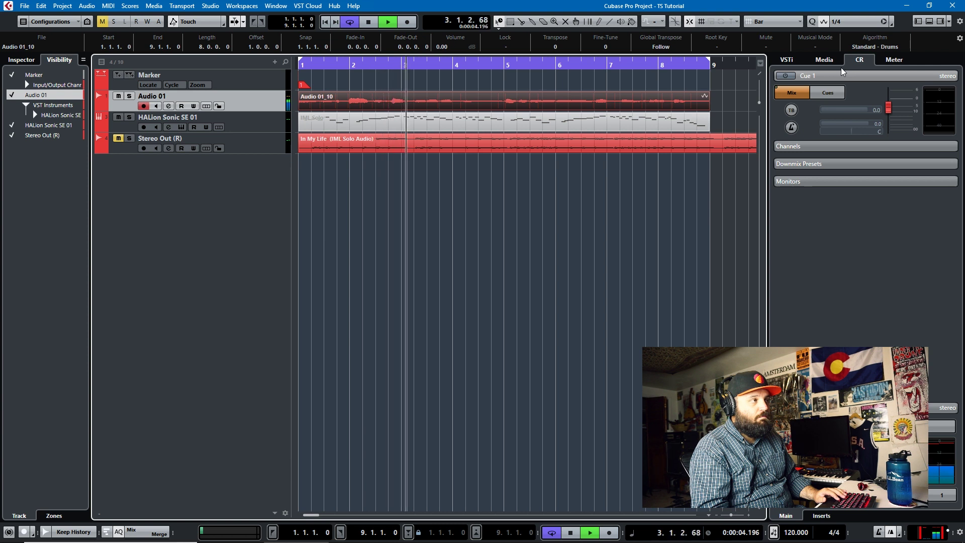
pyautogui.press('space')
pyautogui.click(887, 46)
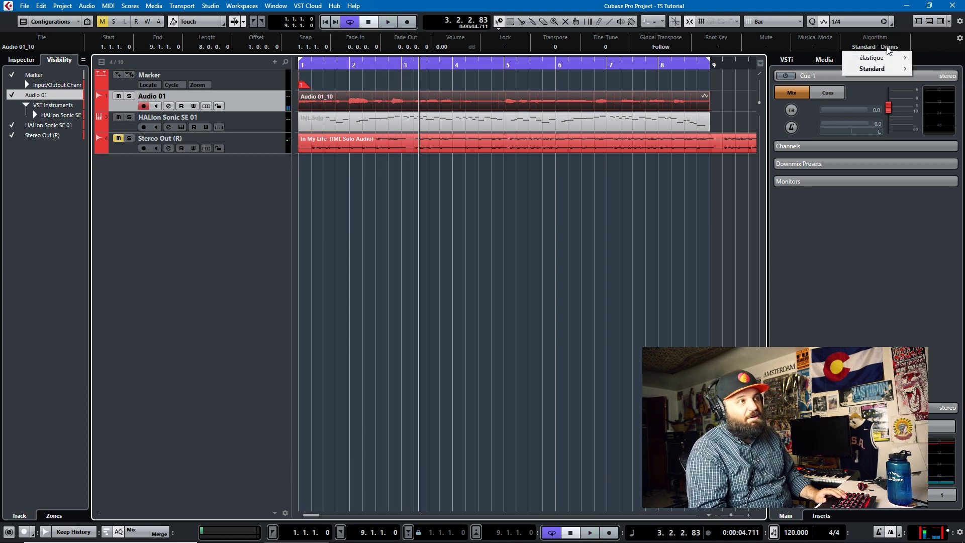
pyautogui.moveTo(881, 70)
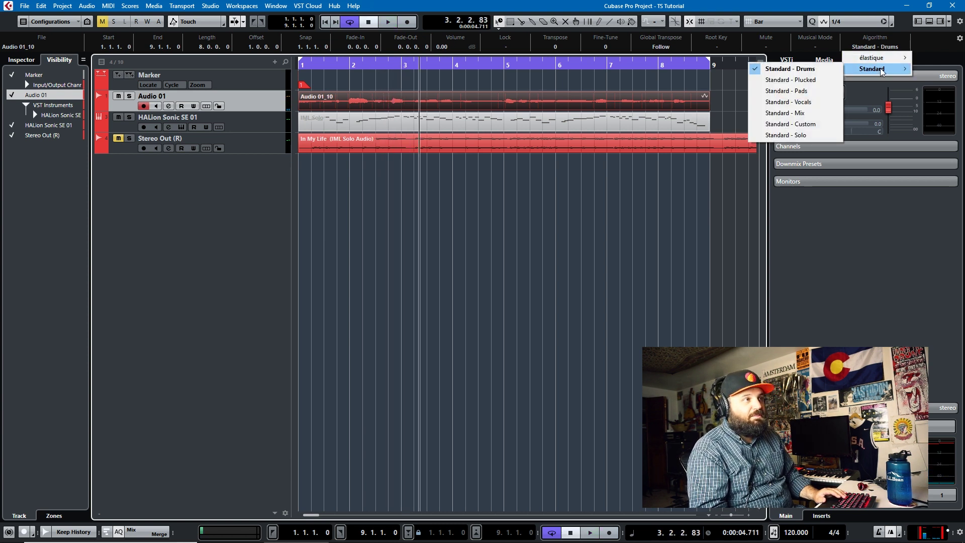
pyautogui.click(820, 80)
pyautogui.press('space')
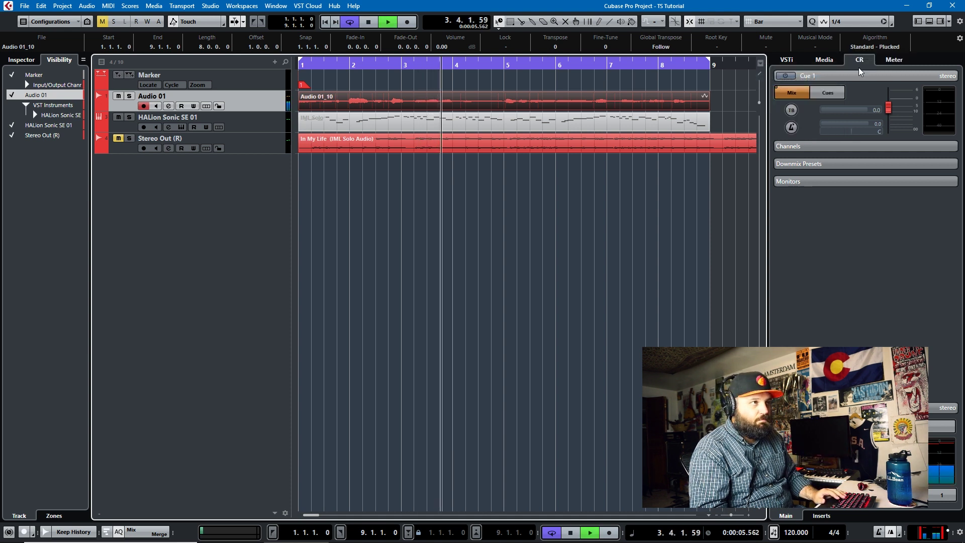
# - Switch the vocal through Standard - Pads, Standard - Vocals and Standard - Mix
pyautogui.click(887, 47)
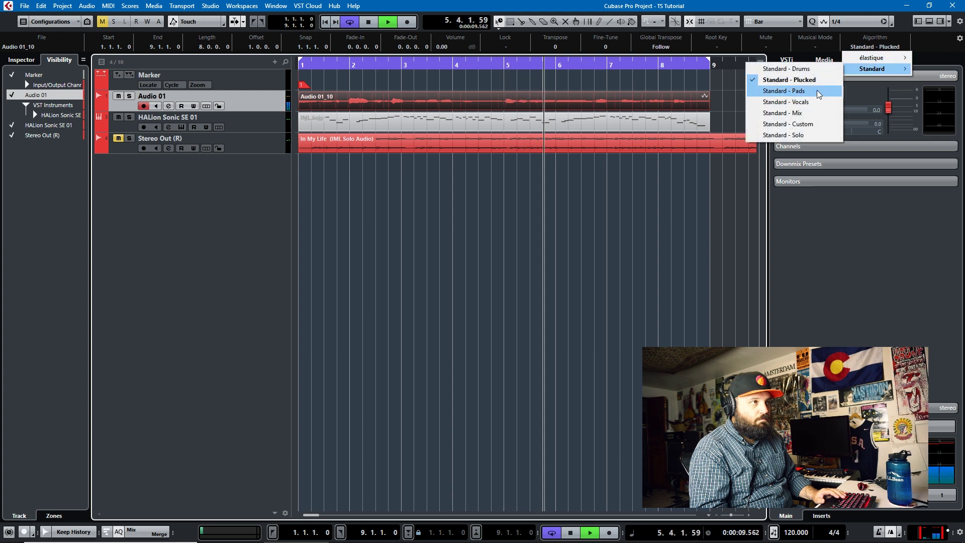
pyautogui.click(816, 90)
pyautogui.click(876, 47)
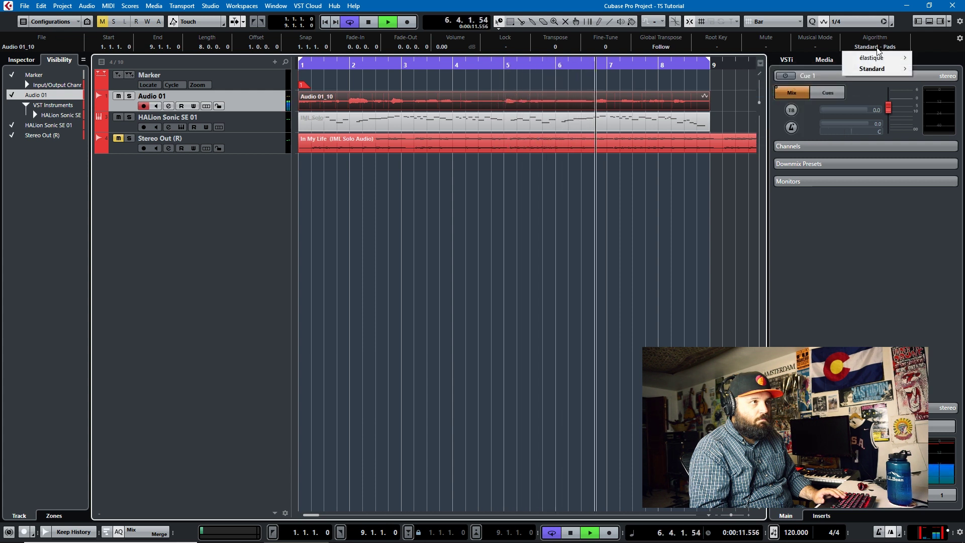
pyautogui.moveTo(872, 68)
pyautogui.click(823, 101)
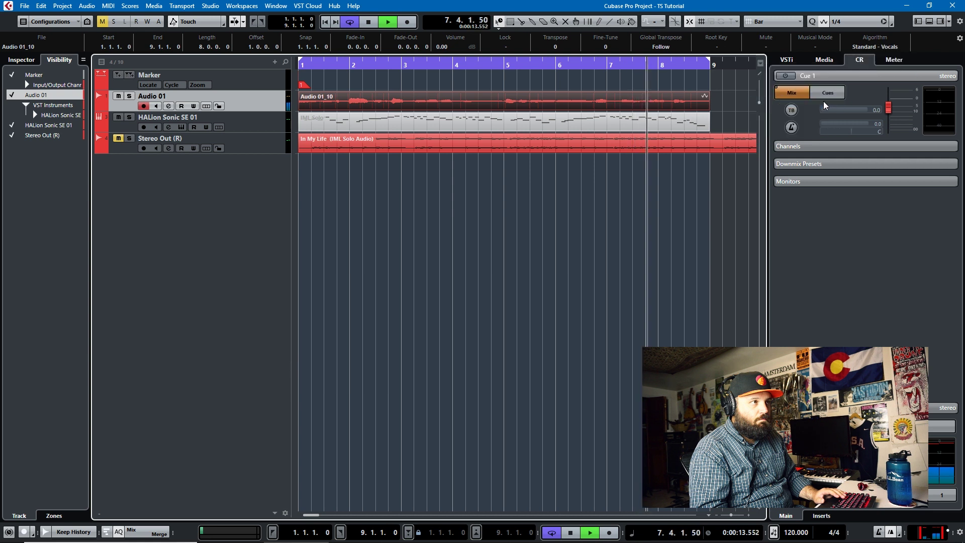
pyautogui.click(875, 46)
pyautogui.moveTo(865, 68)
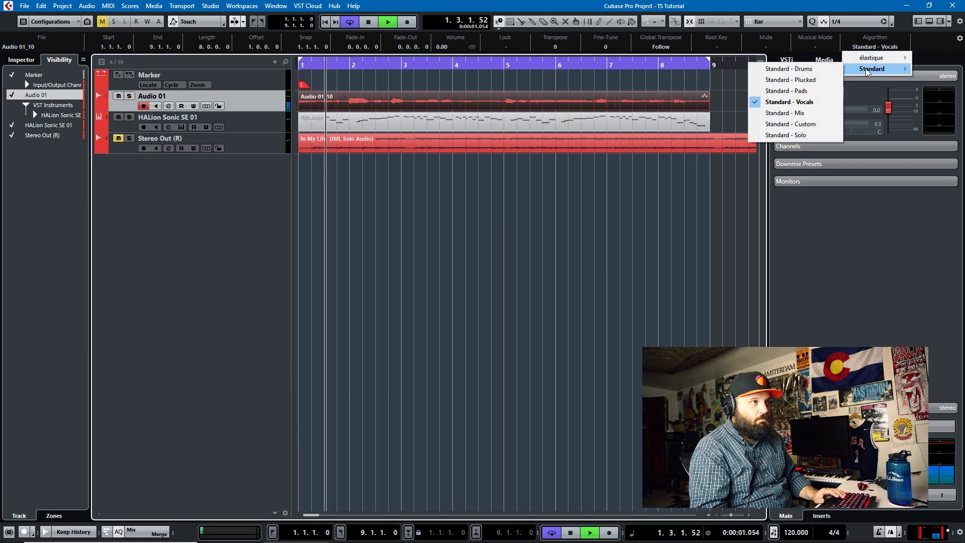
pyautogui.click(816, 110)
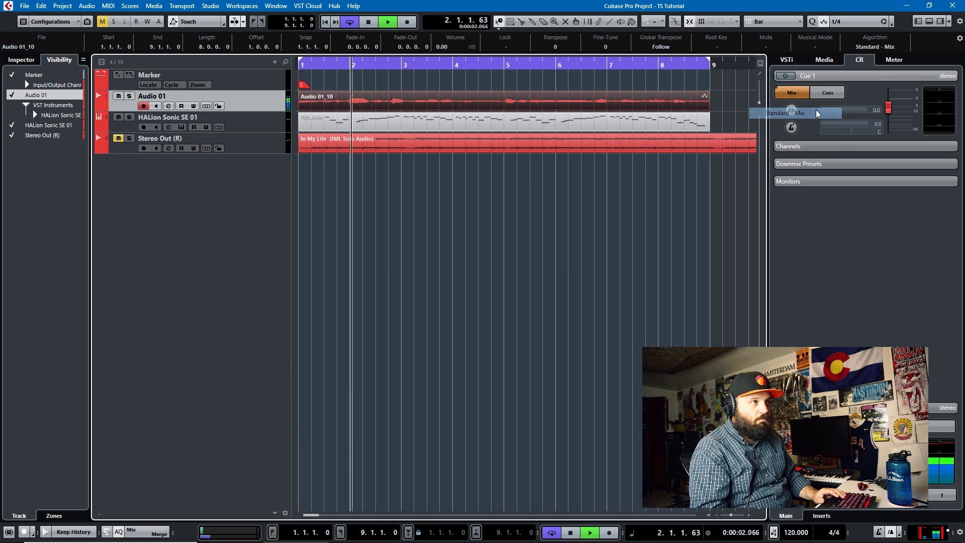
# - Set Standard - Solo, accepting the loss of VariAudio edits, and stop playback
pyautogui.click(883, 47)
pyautogui.moveTo(872, 70)
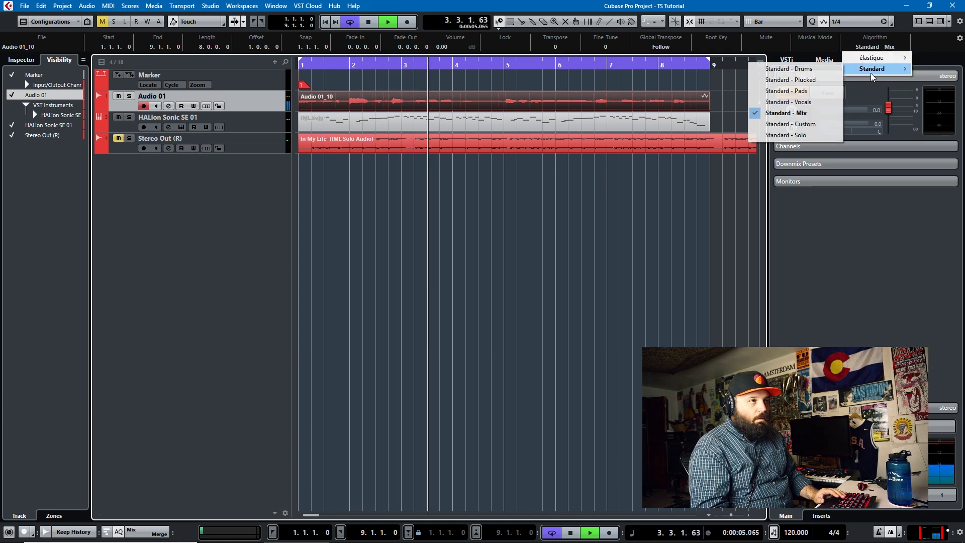
pyautogui.click(816, 134)
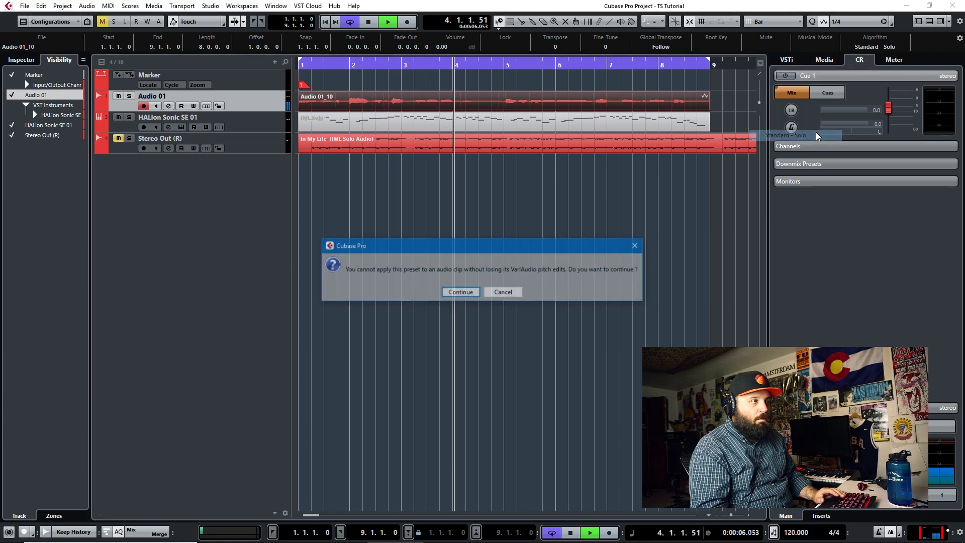
pyautogui.click(475, 292)
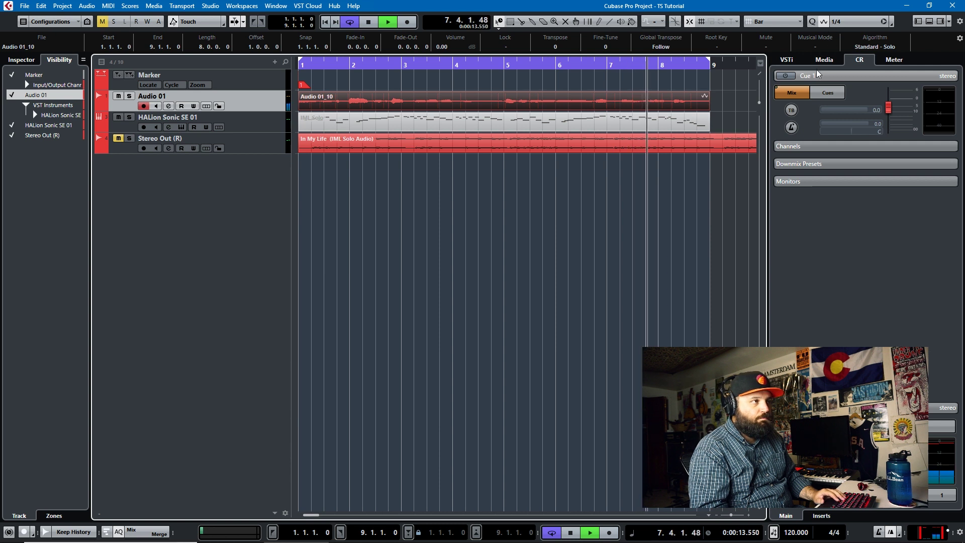
pyautogui.press('space')
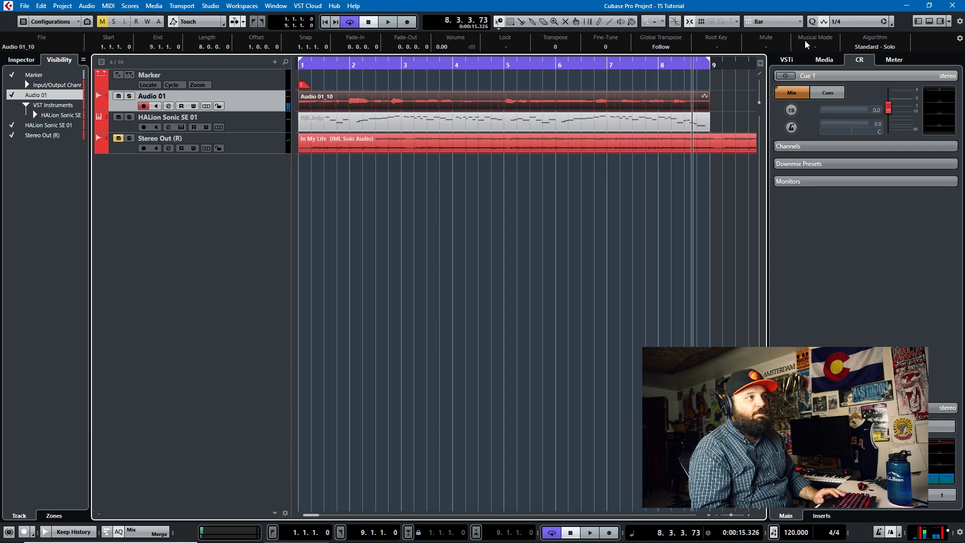
pyautogui.click(861, 45)
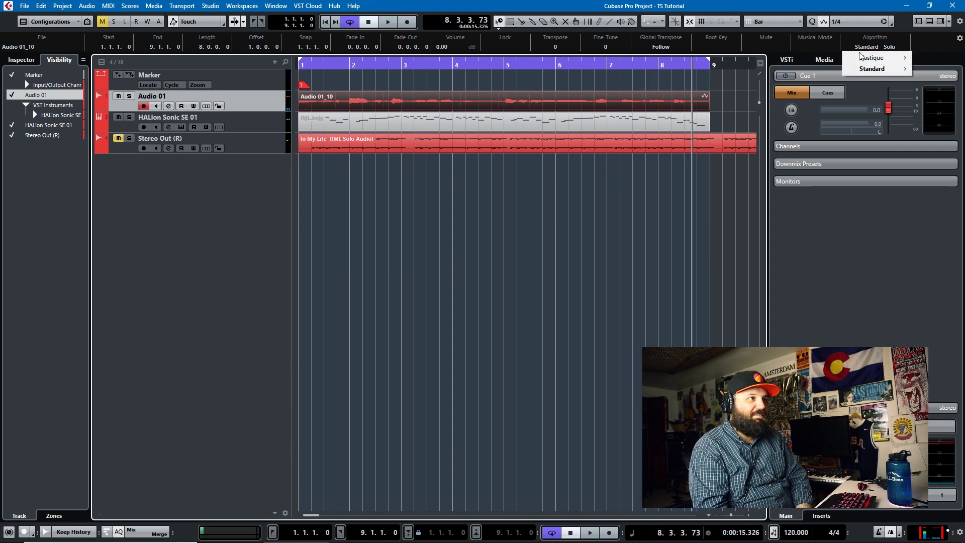
pyautogui.moveTo(857, 72)
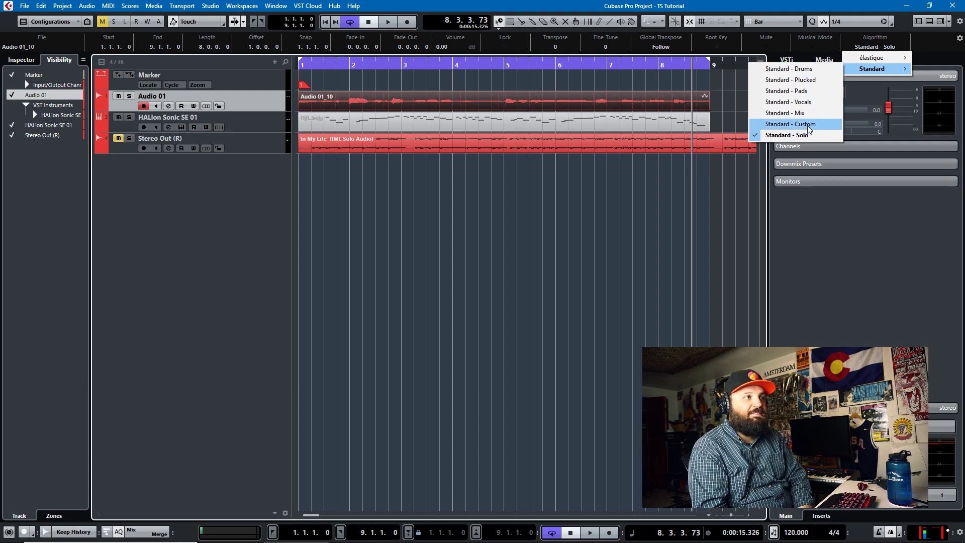
# - Switch the vocal to Standard - Custom with grain size 1918 and 25% variance, then audition it
pyautogui.click(790, 124)
pyautogui.moveTo(472, 243); pyautogui.dragTo(477, 163)
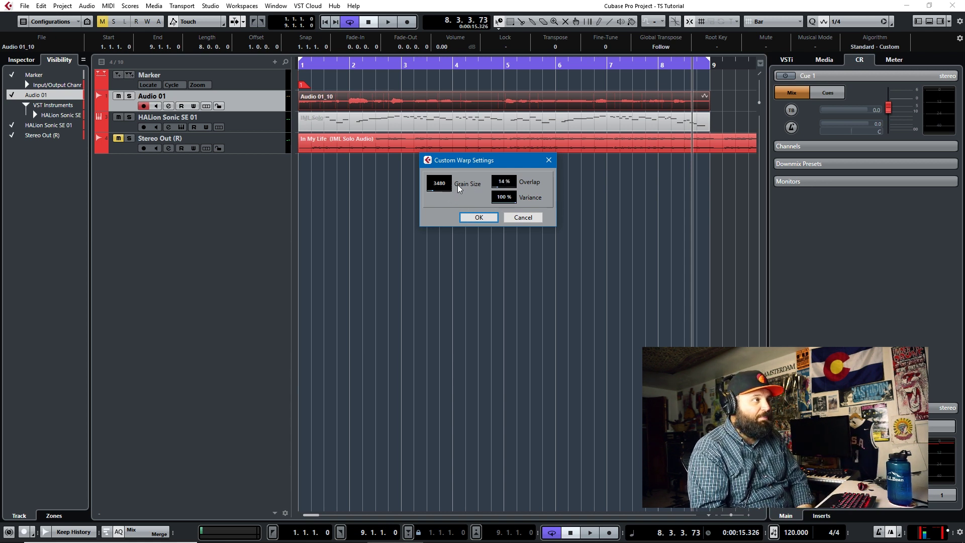
pyautogui.moveTo(512, 202)
pyautogui.mouseDown()
pyautogui.moveTo(518, 210)
pyautogui.moveTo(482, 220)
pyautogui.moveTo(512, 196)
pyautogui.mouseUp()
pyautogui.click(515, 182)
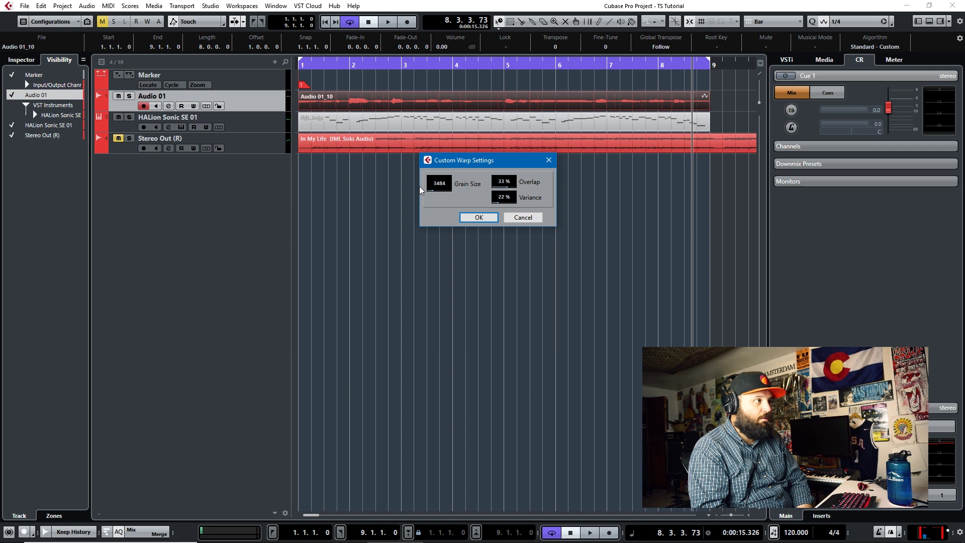
pyautogui.moveTo(433, 188); pyautogui.dragTo(407, 202)
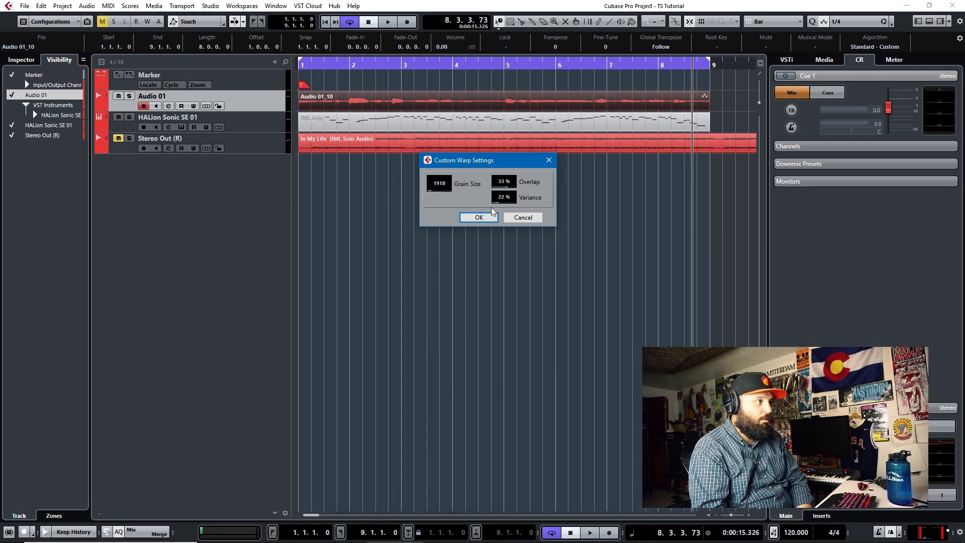
pyautogui.click(486, 215)
pyautogui.press('space')
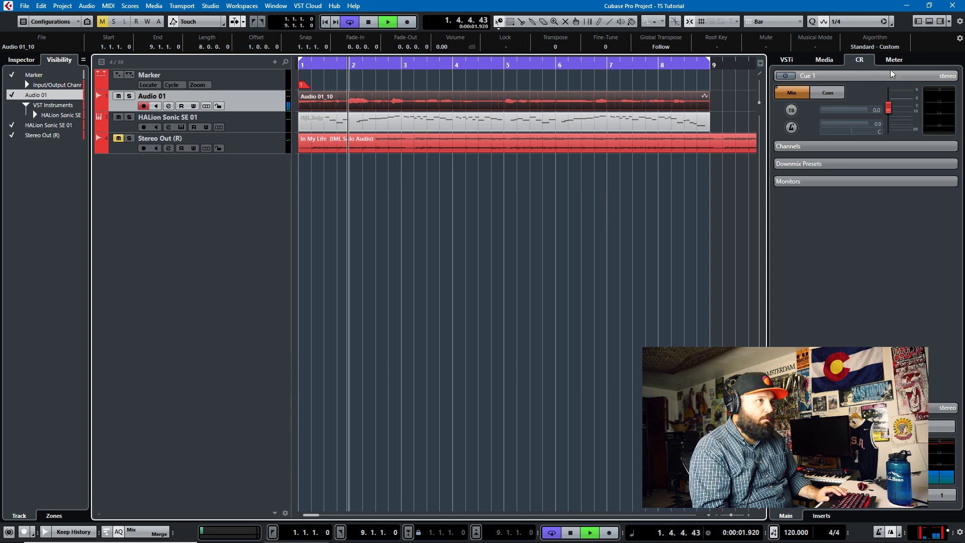
pyautogui.press('space')
# - Retune the custom warp to grain size 11407, 35% overlap and maximum variance, then audition
pyautogui.click(888, 47)
pyautogui.moveTo(880, 70)
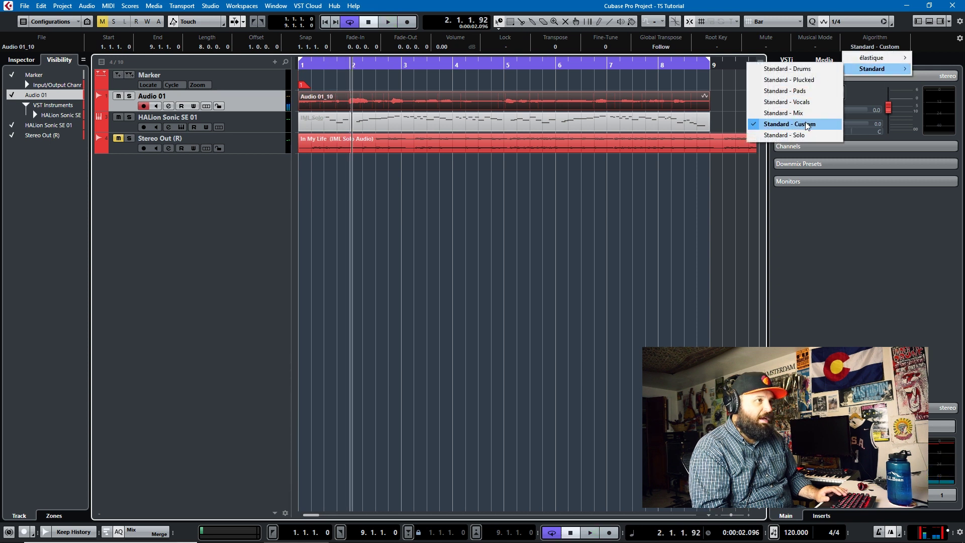
pyautogui.click(805, 124)
pyautogui.moveTo(434, 265); pyautogui.dragTo(449, 284)
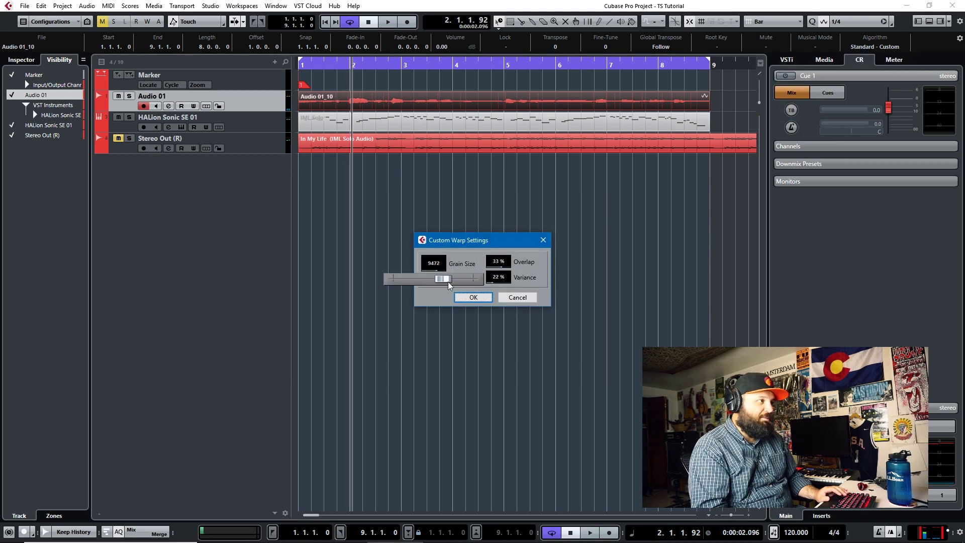
pyautogui.moveTo(502, 268); pyautogui.dragTo(491, 291)
pyautogui.moveTo(551, 292); pyautogui.dragTo(551, 291)
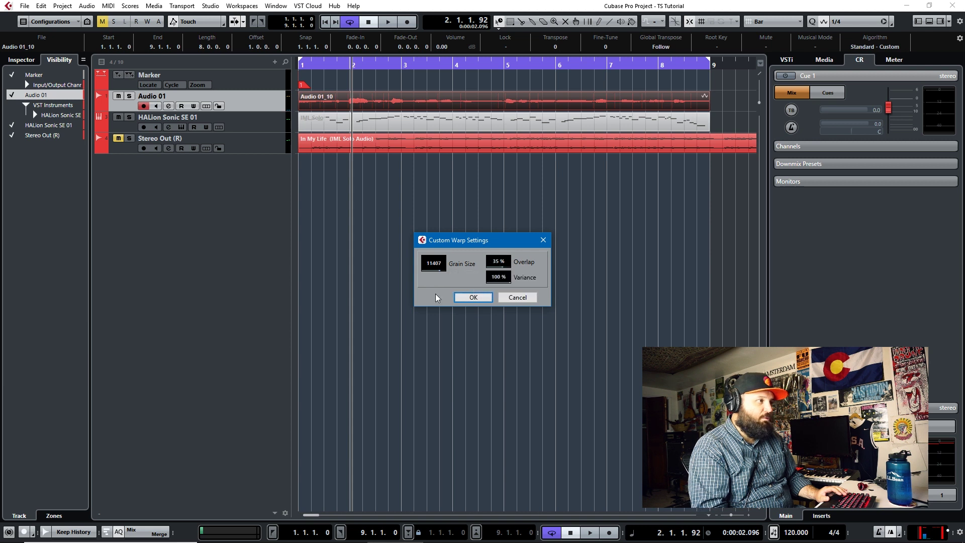
pyautogui.click(473, 298)
pyautogui.press('space')
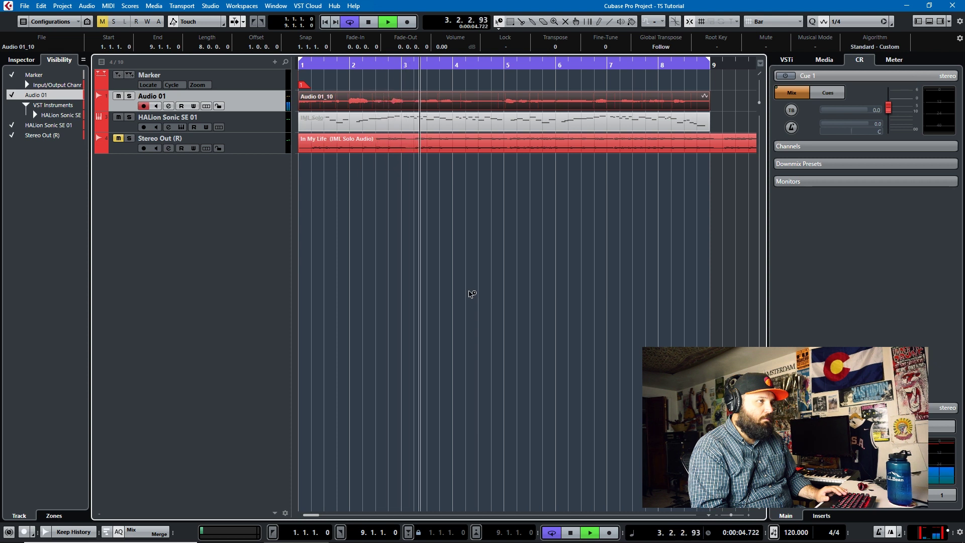
pyautogui.press('space')
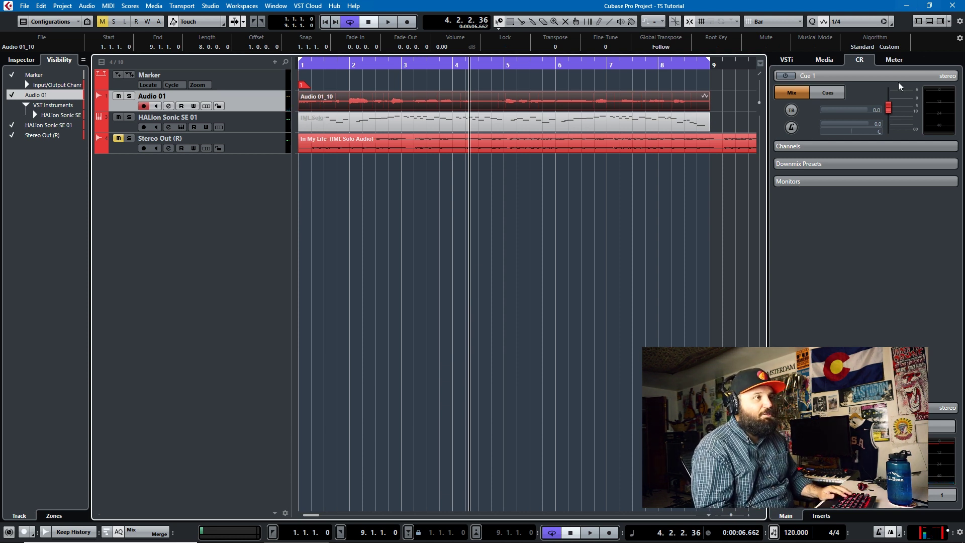
# - Mute the vocal Audio 01 track and unmute the piano-solo track
pyautogui.click(879, 46)
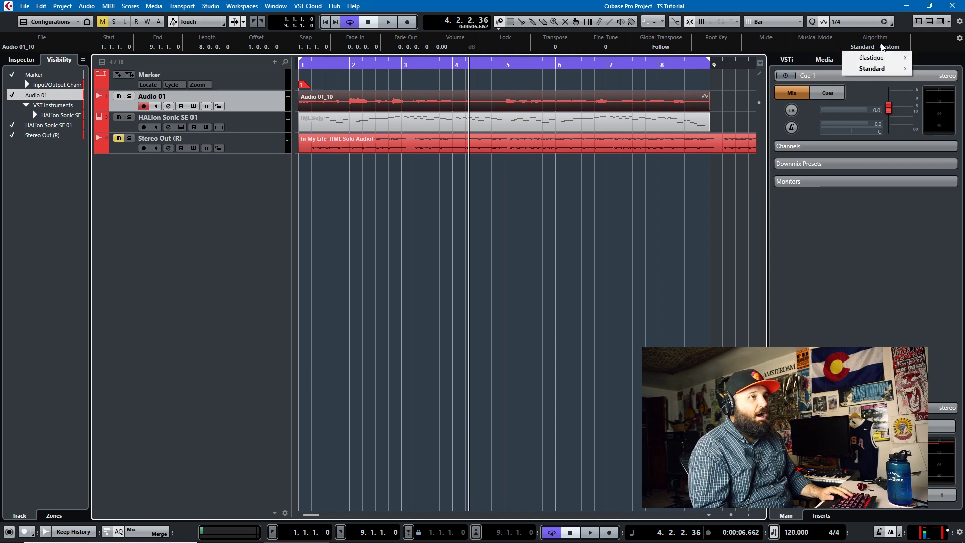
pyautogui.click(119, 94)
pyautogui.click(118, 138)
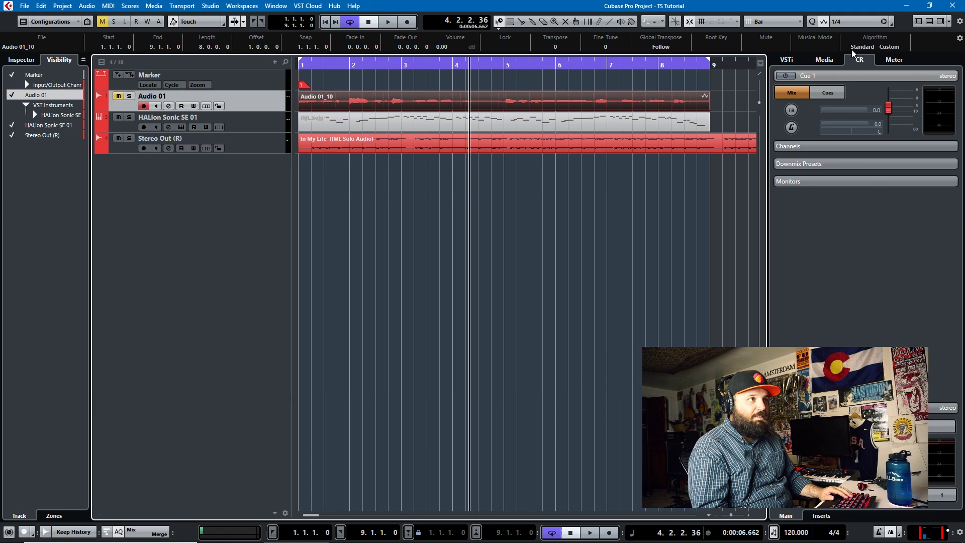
# - Set the vocal event's algorithm to élastique Pro - Tape and return the playhead to the start
pyautogui.click(874, 47)
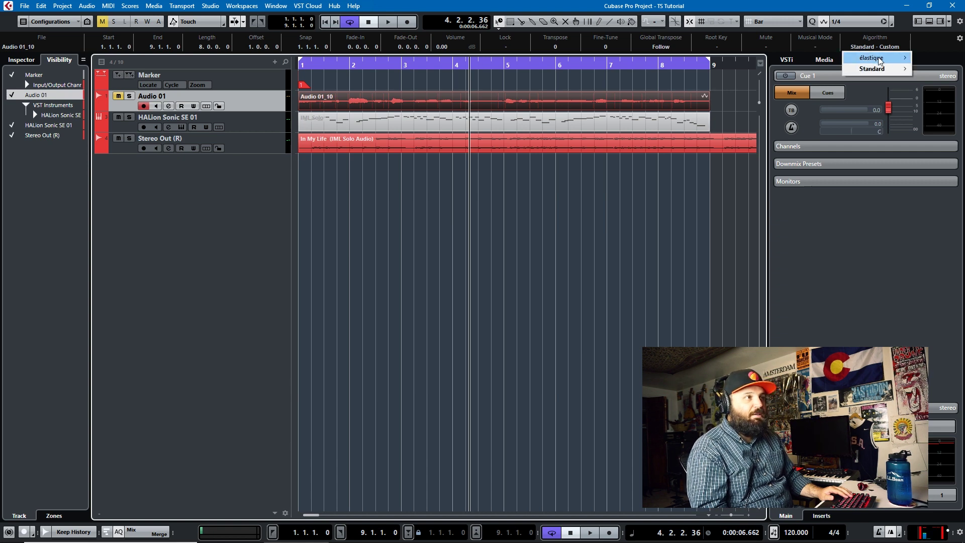
pyautogui.moveTo(880, 61)
pyautogui.click(810, 80)
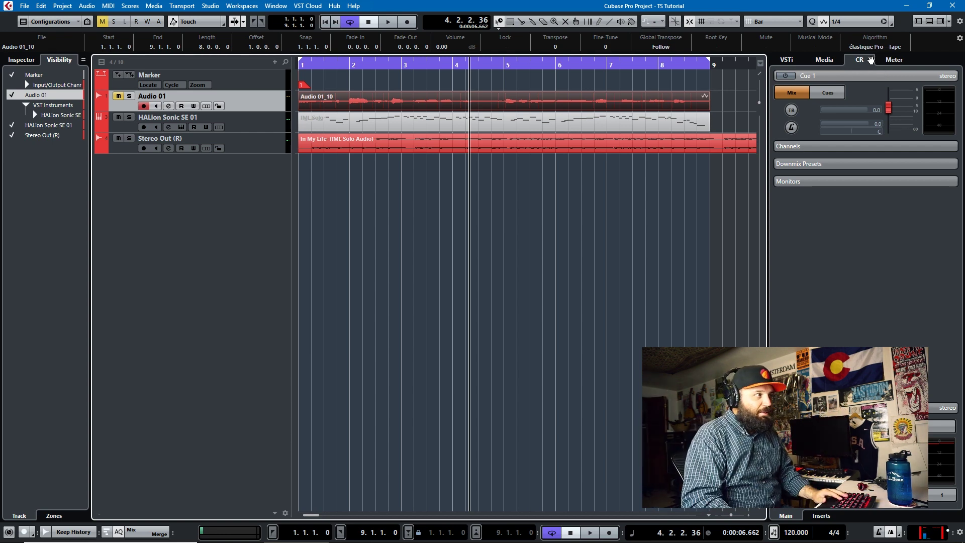
pyautogui.press('Home')
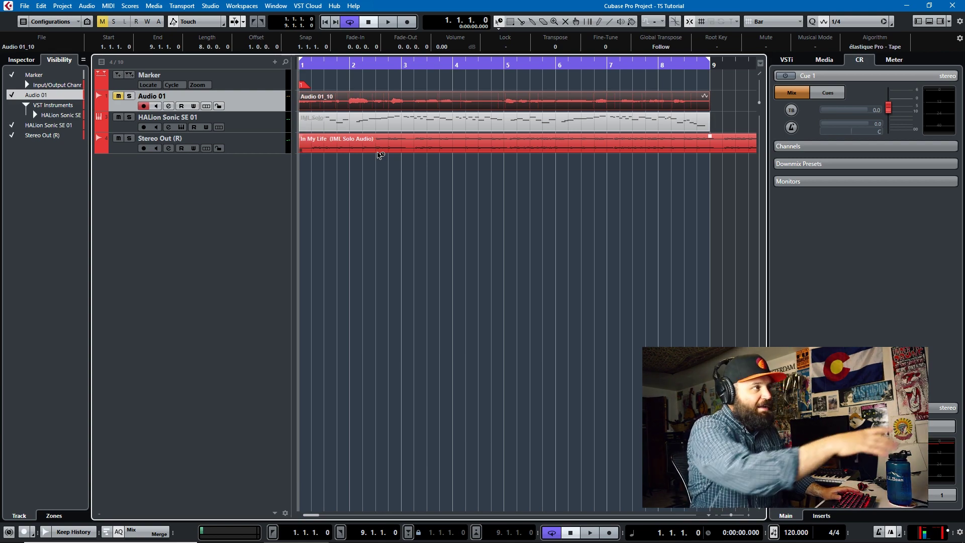
pyautogui.doubleClick(453, 122)
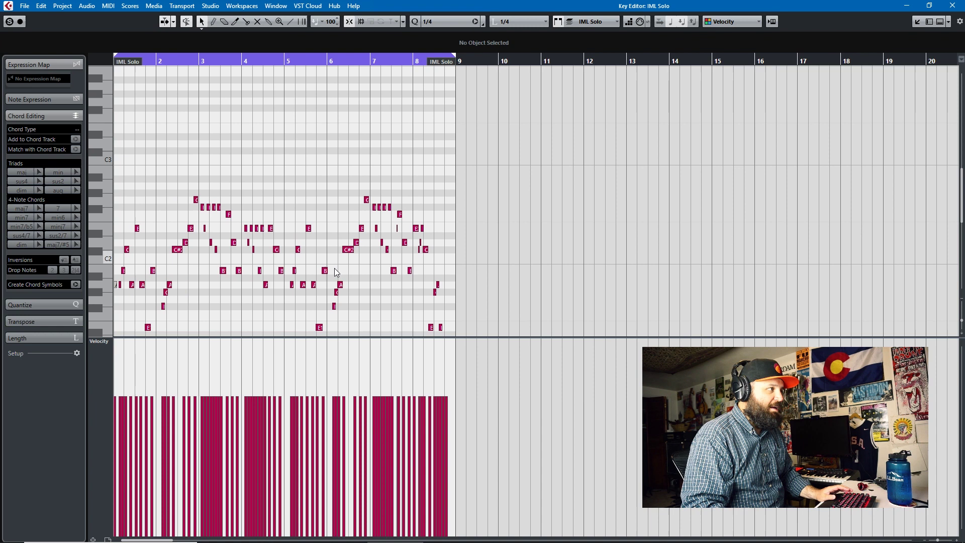
pyautogui.hotkey('ctrl', 'e')
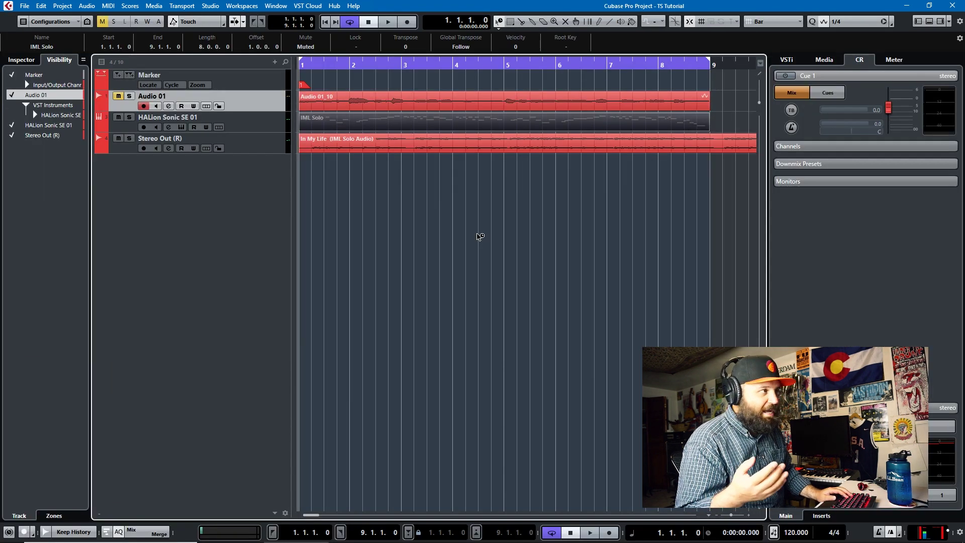
pyautogui.click(257, 148)
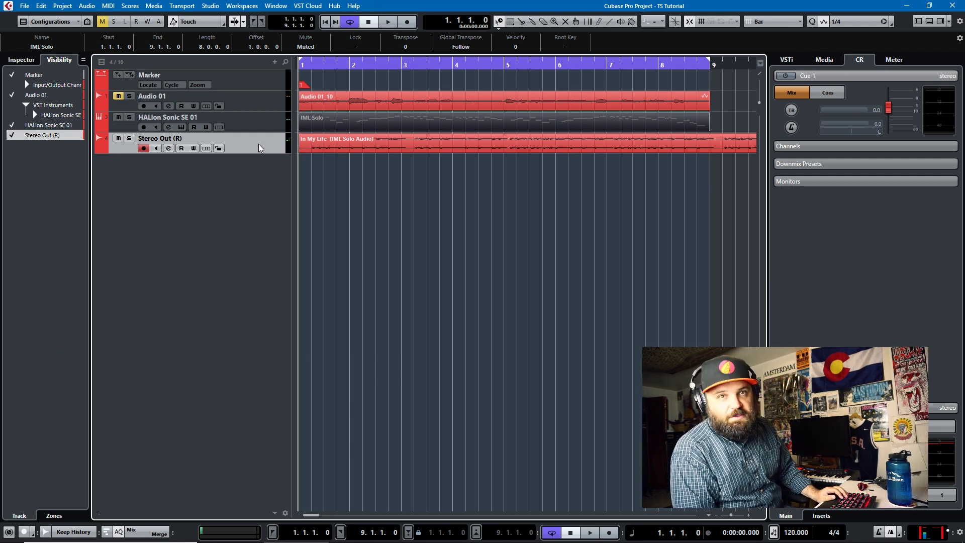
pyautogui.press('space')
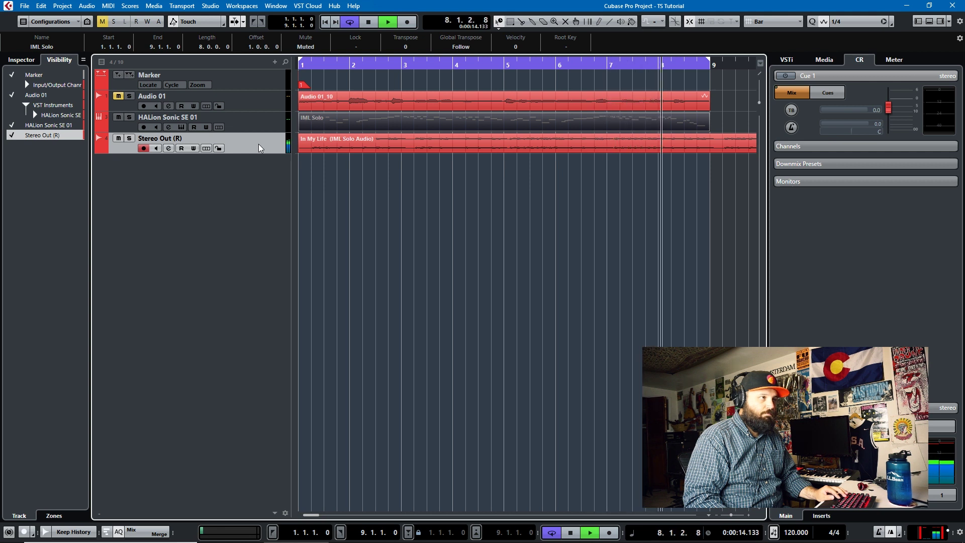
pyautogui.press('space')
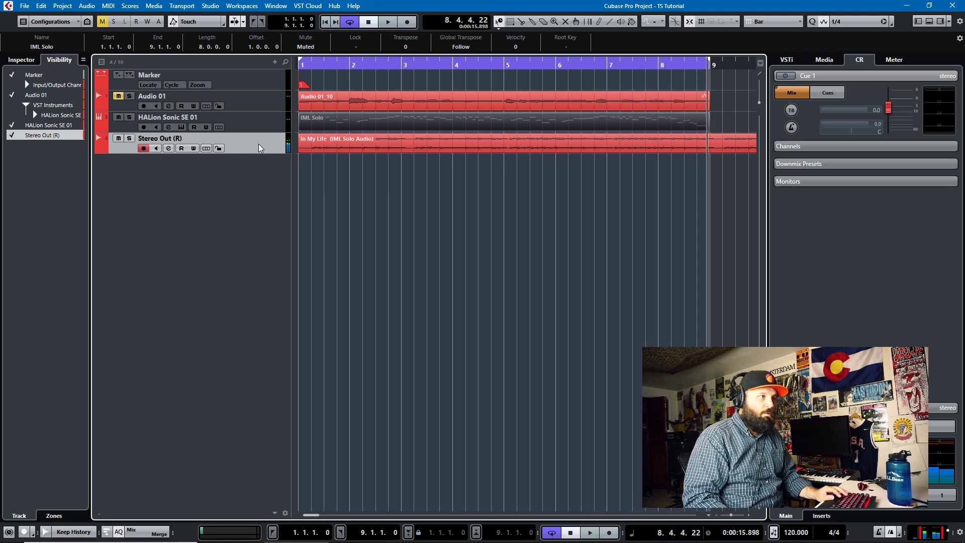
pyautogui.press('g')
pyautogui.press('g')
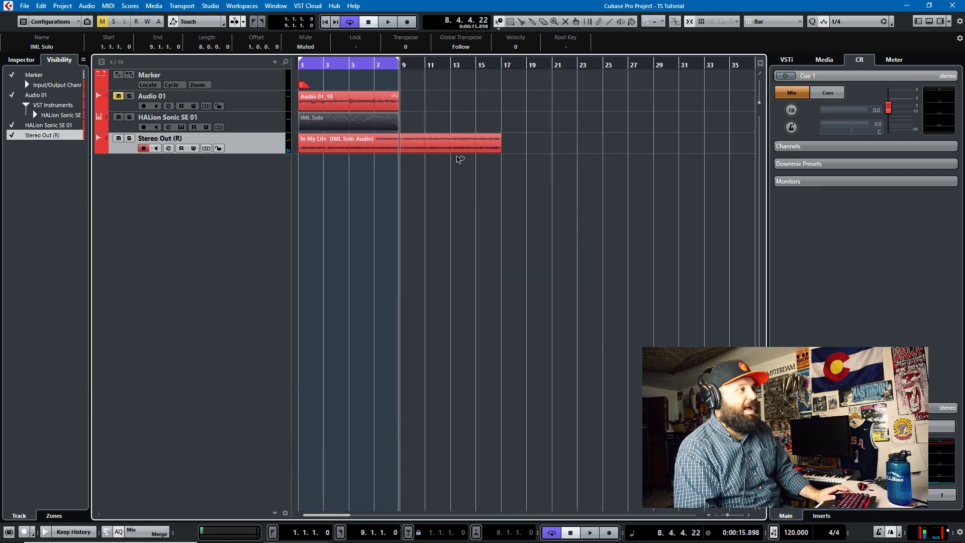
pyautogui.click(441, 143)
pyautogui.press('h')
pyautogui.press('h')
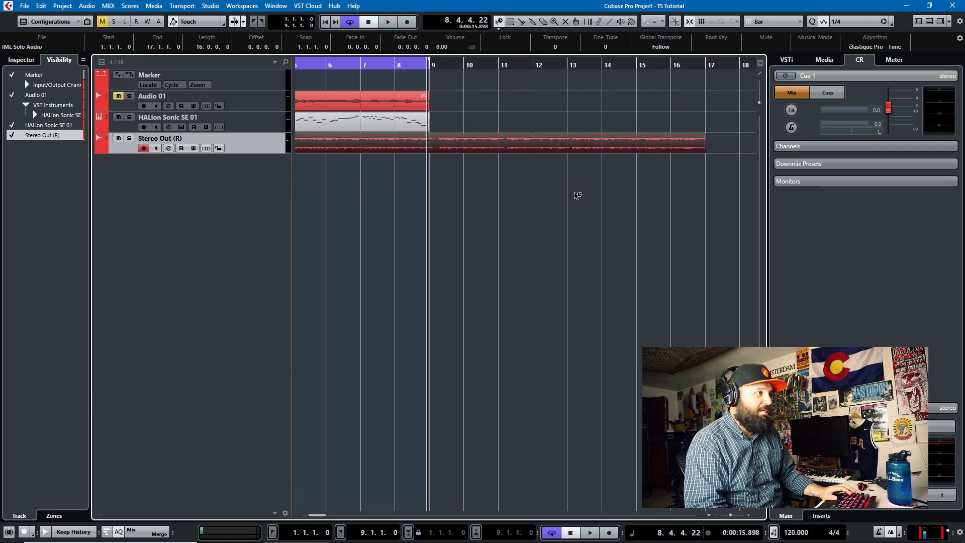
pyautogui.moveTo(703, 154); pyautogui.dragTo(704, 154)
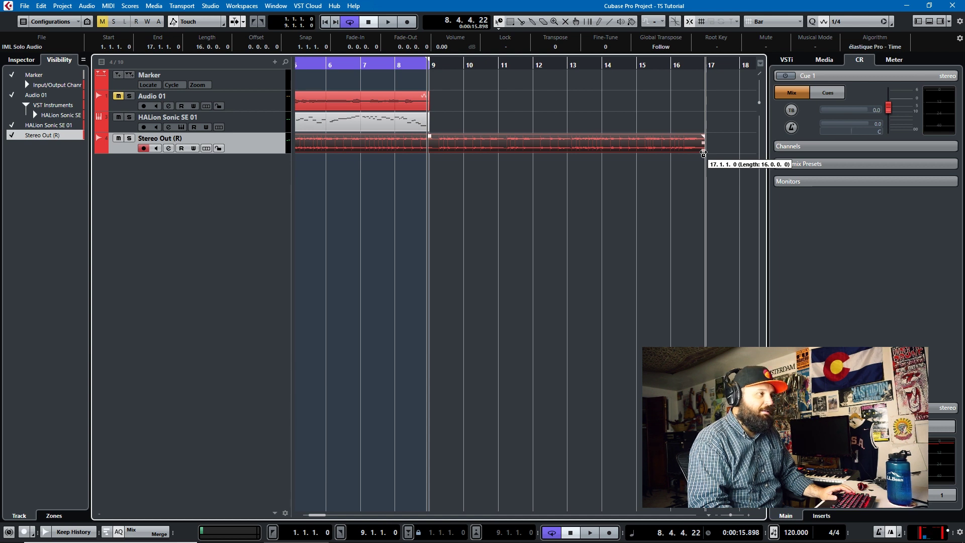
pyautogui.moveTo(703, 153); pyautogui.dragTo(442, 162)
pyautogui.press('Home')
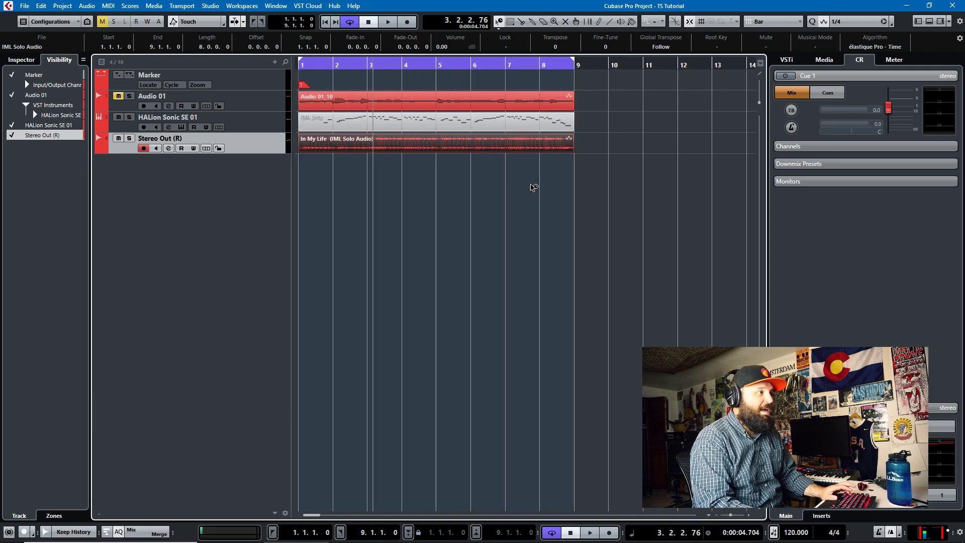
pyautogui.press('space')
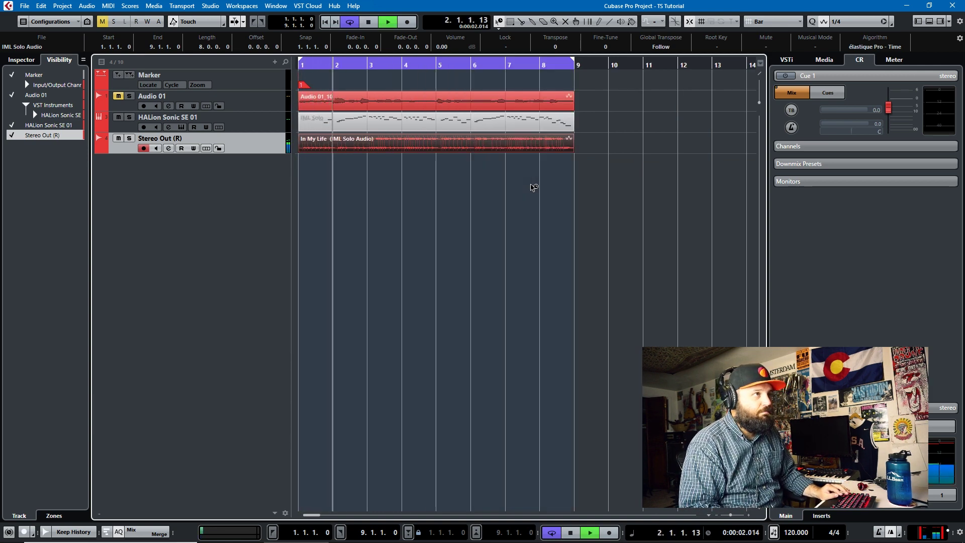
pyautogui.press('space')
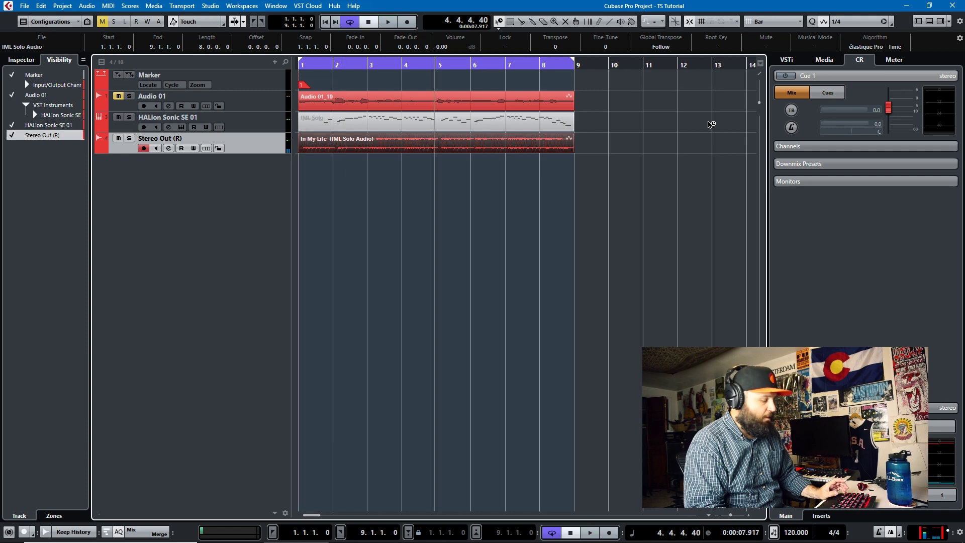
pyautogui.hotkey('ctrl', 'z')
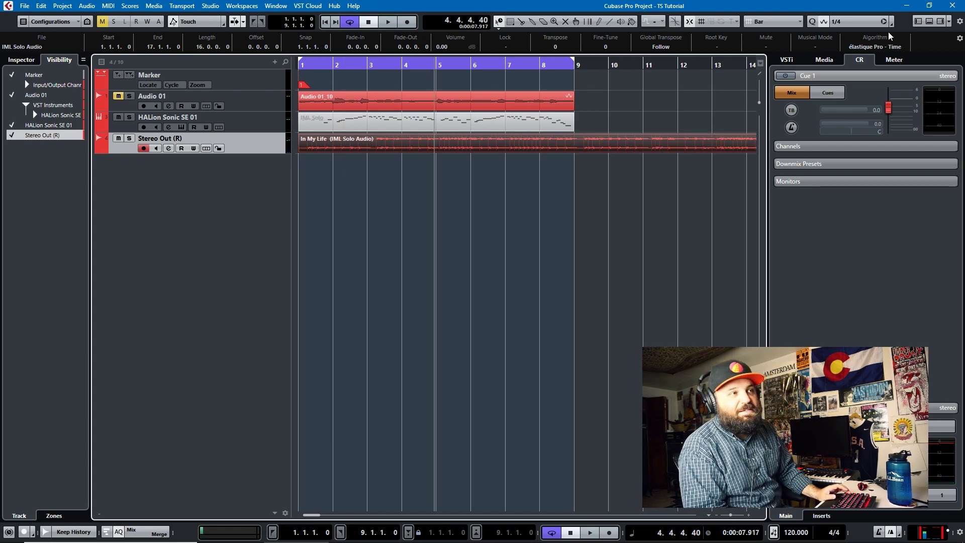
# - Set the piano-solo event's time-stretch algorithm to élastique Pro - Tape
pyautogui.click(889, 50)
pyautogui.moveTo(890, 61)
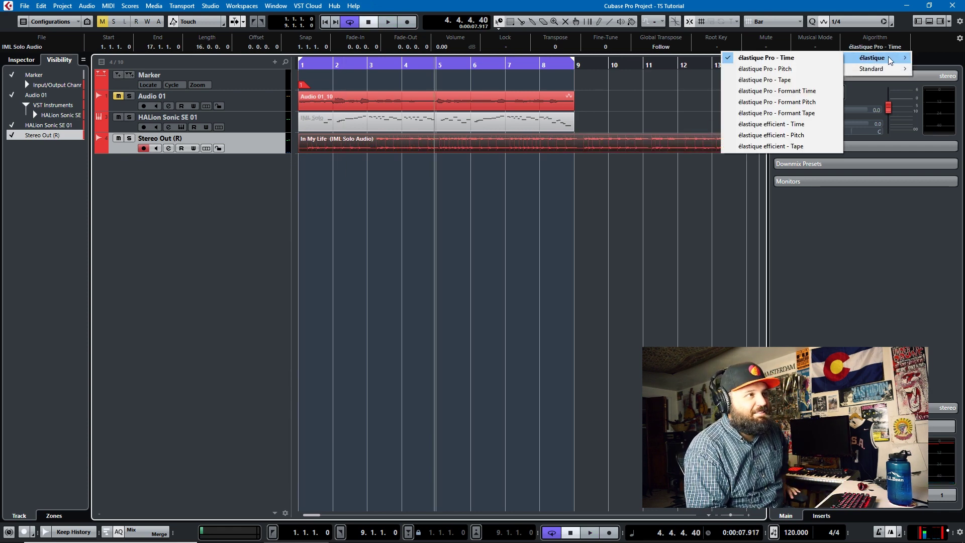
pyautogui.click(792, 80)
# - Squeeze the In My Life piano solo to end at bar 9 and play it from the start
pyautogui.press('g')
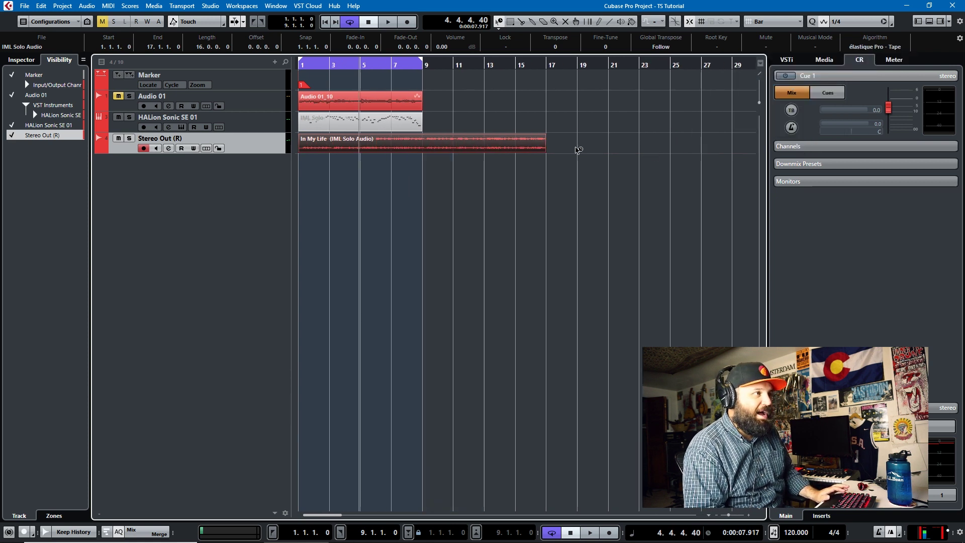
pyautogui.moveTo(544, 153); pyautogui.dragTo(418, 155)
pyautogui.press('Home')
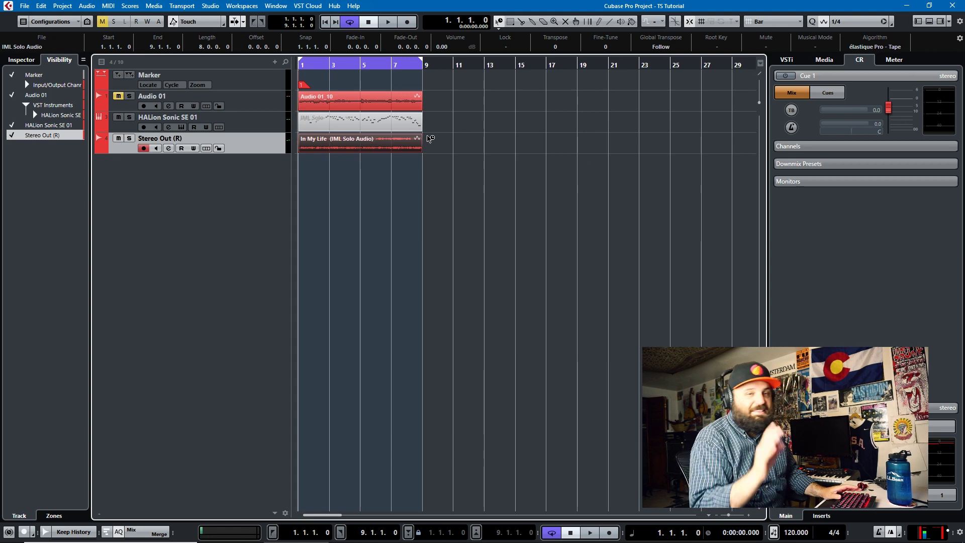
pyautogui.press('space')
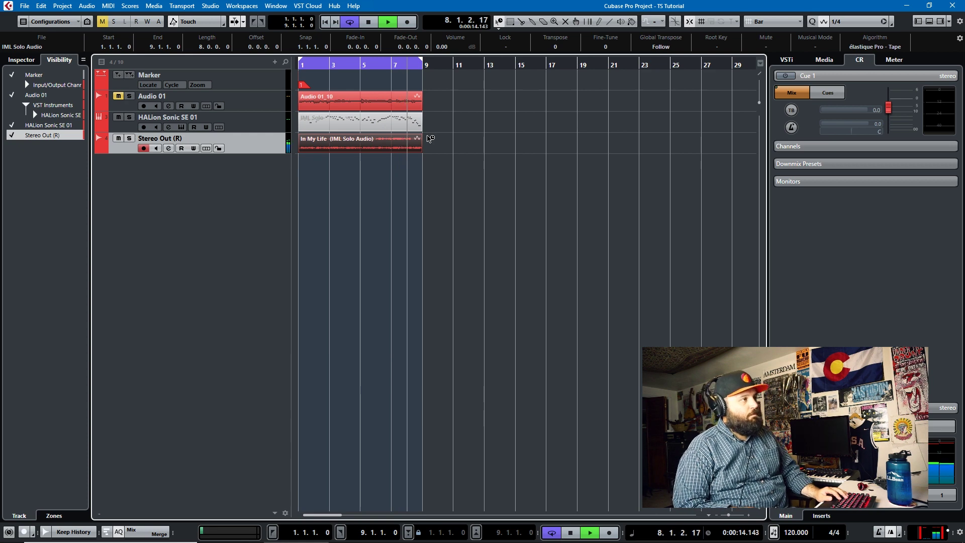
pyautogui.press('space')
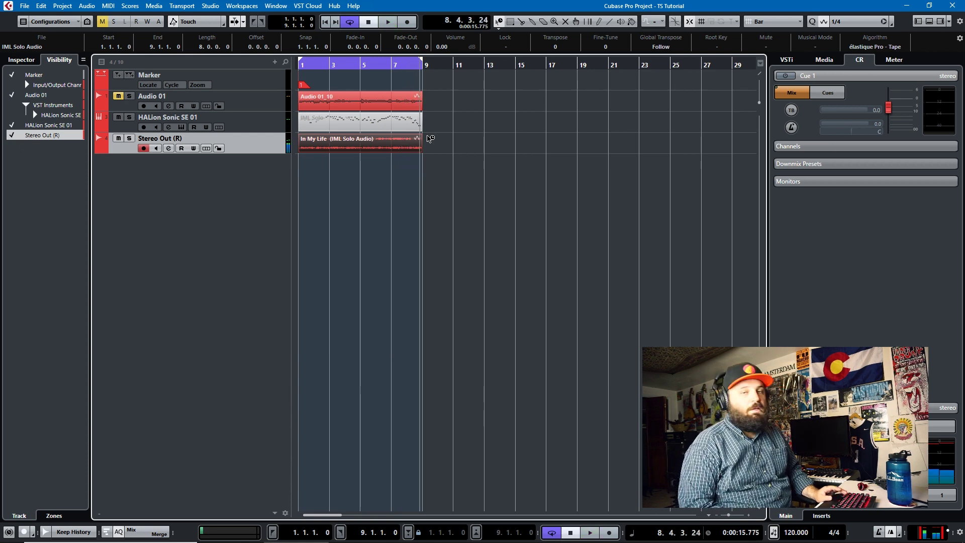